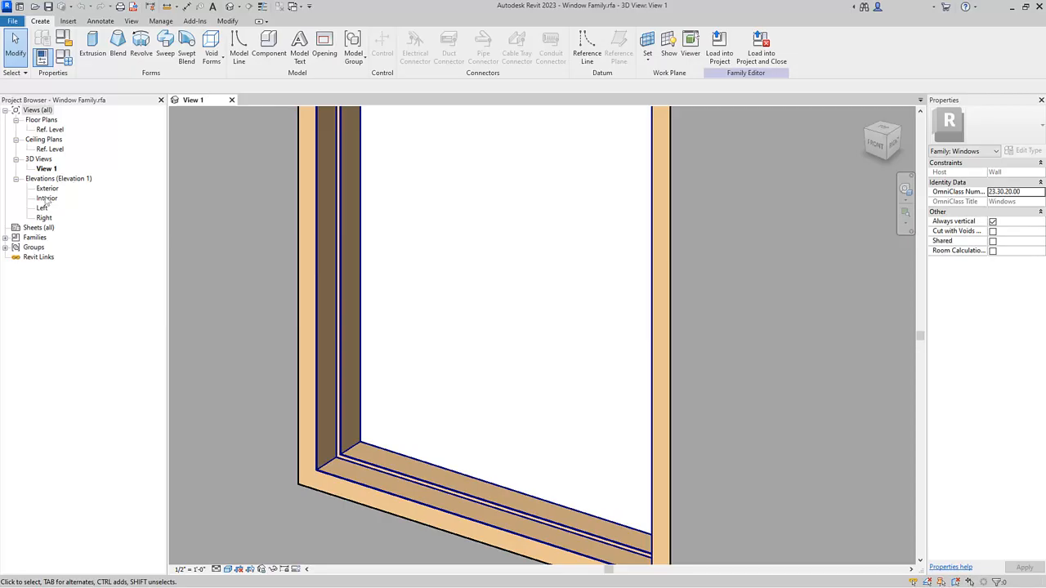
# In the Interior elevation, start an extrusion and pick the frame's inner arched loop as its locked sketch boundary
pyautogui.doubleClick(46, 199)
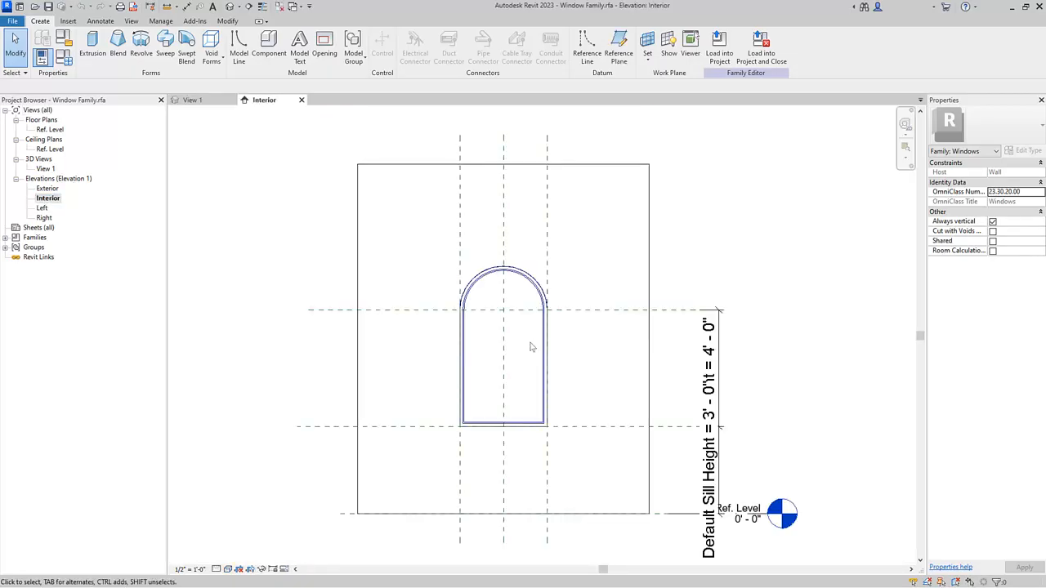
pyautogui.scroll(5, 530, 348)
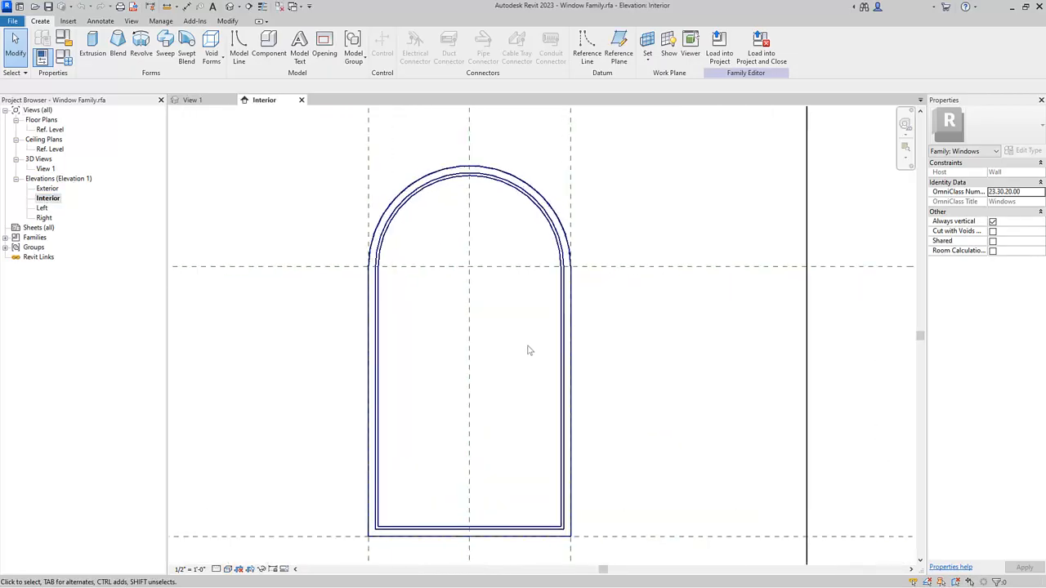
pyautogui.moveTo(533, 343); pyautogui.dragTo(530, 341, button='middle')
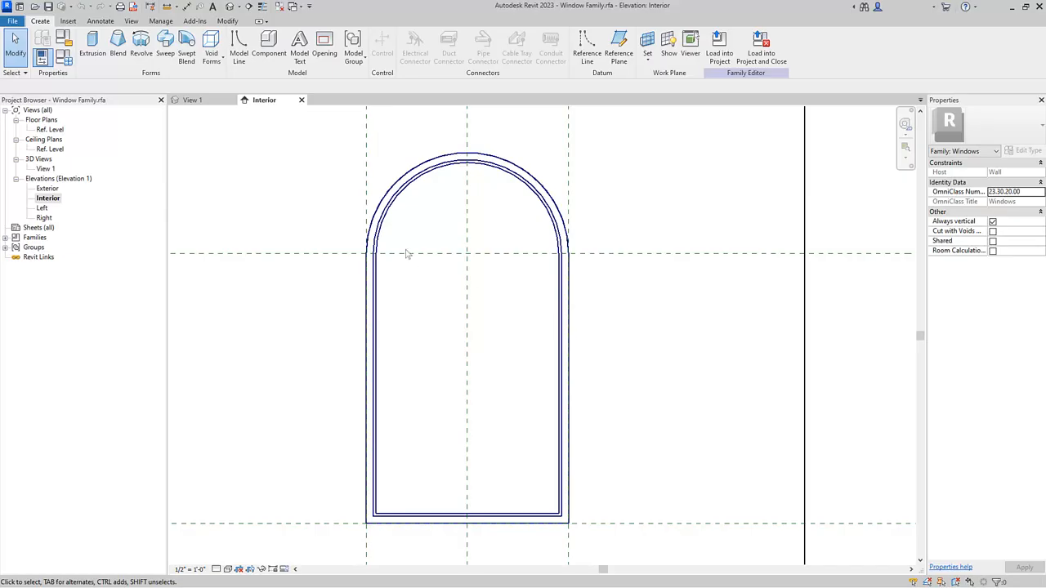
pyautogui.click(93, 49)
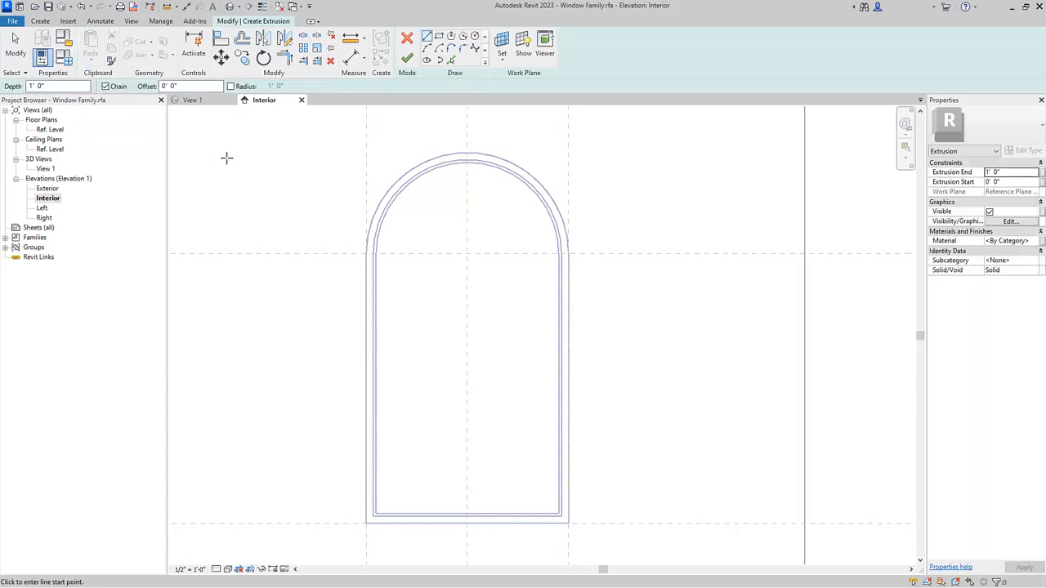
pyautogui.click(451, 61)
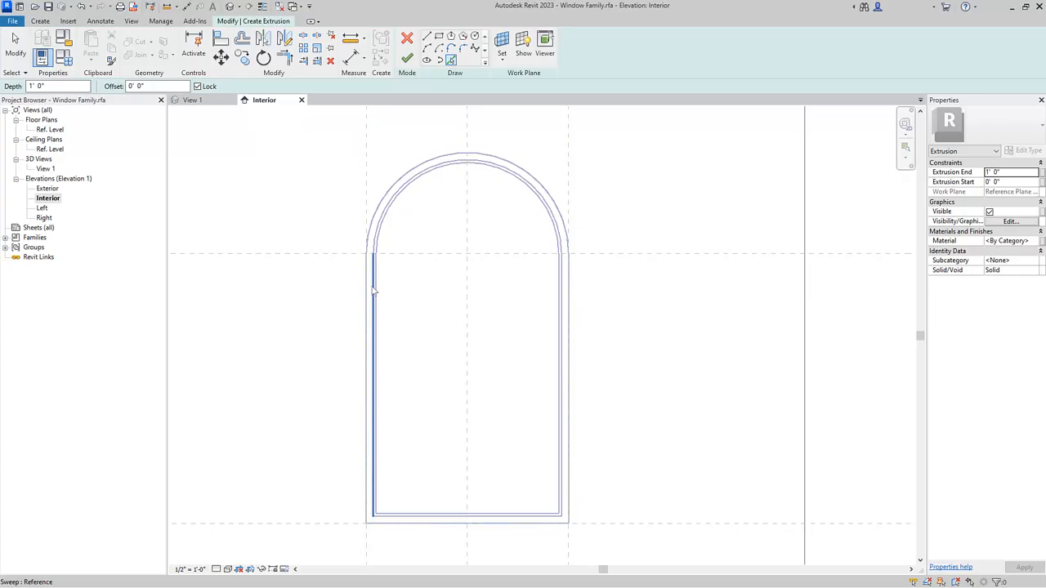
pyautogui.press('Tab')
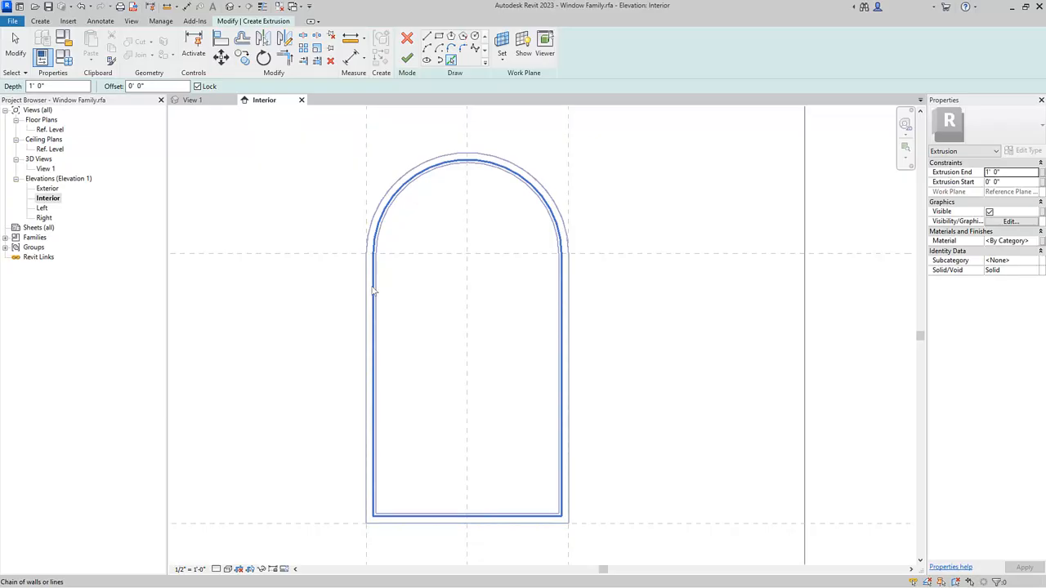
pyautogui.click(383, 289)
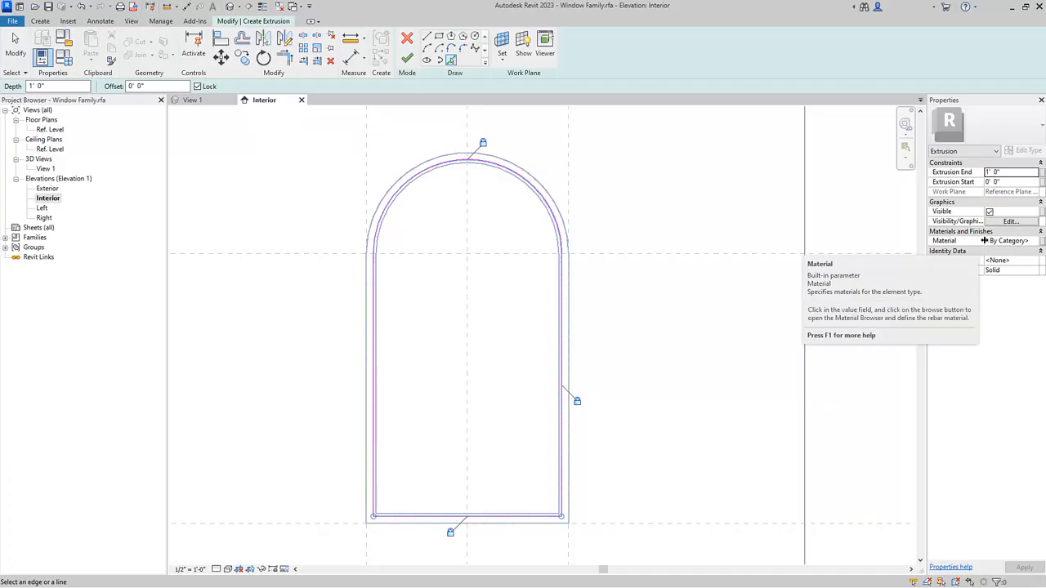
# Associate the extrusion's material with the Glazing Material family parameter and finish the extrusion
pyautogui.click(1043, 241)
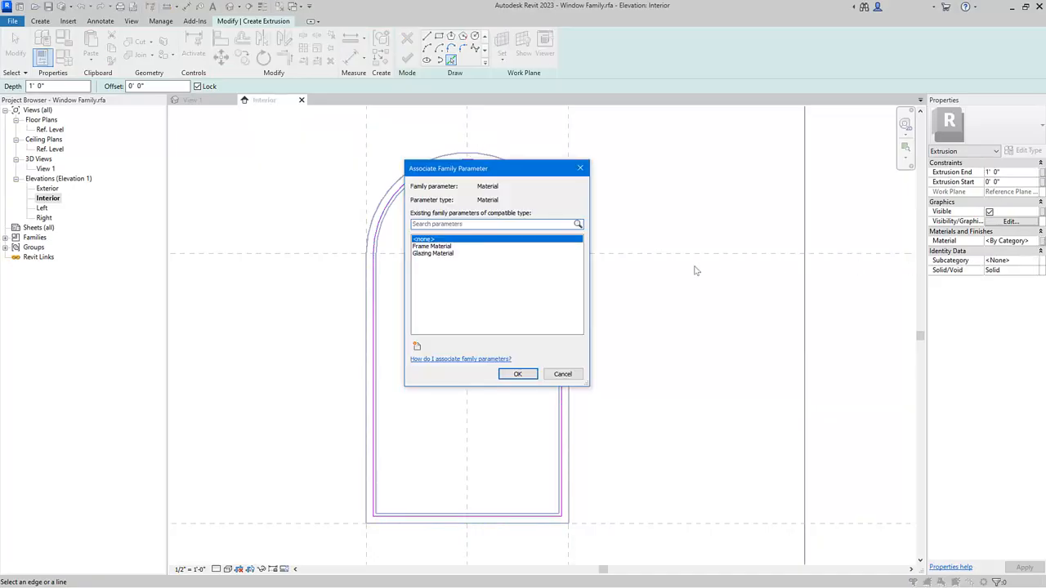
pyautogui.click(441, 254)
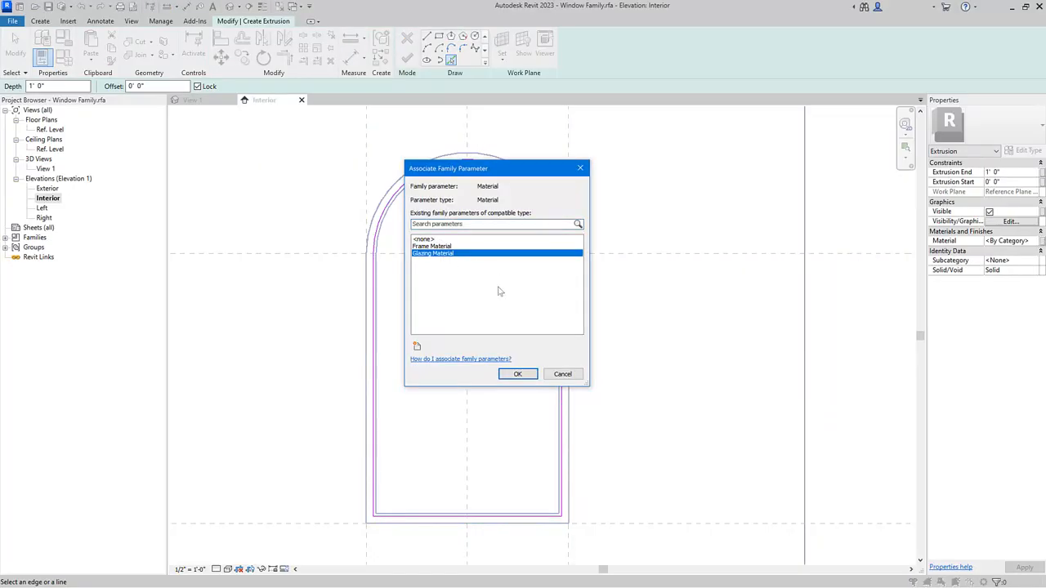
pyautogui.click(518, 374)
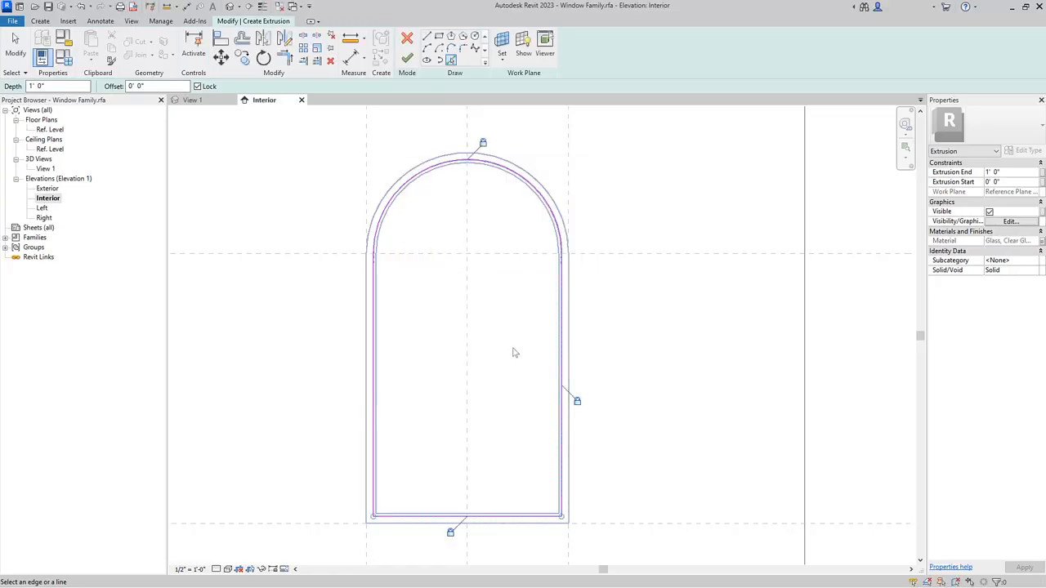
pyautogui.click(412, 60)
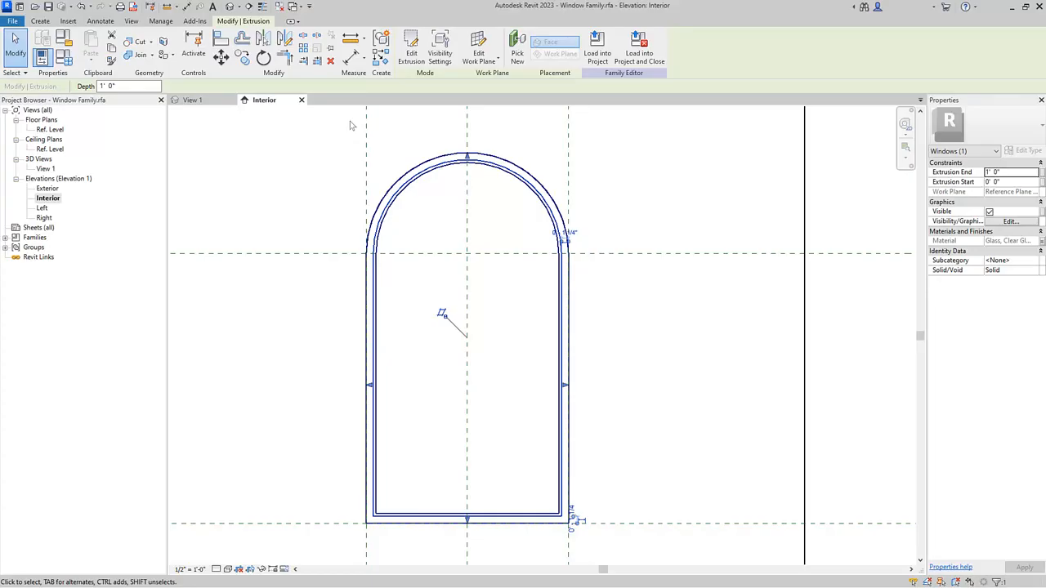
# In the Ref. Level floor plan, stretch the glass extrusion's start face beyond the wall face, to a depth of about 1' 4 1/4"
pyautogui.doubleClick(57, 129)
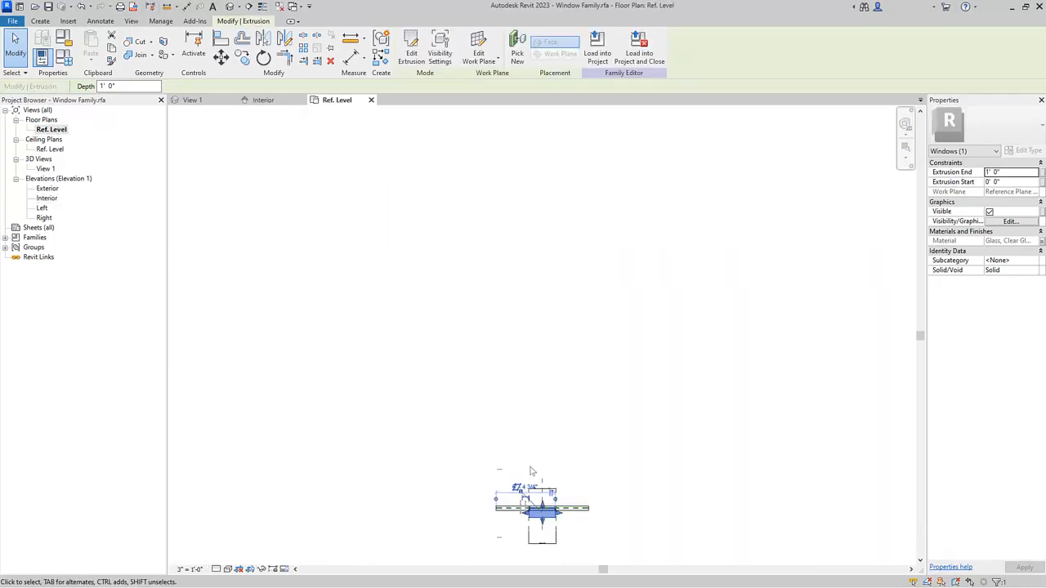
pyautogui.scroll(8, 531, 471)
pyautogui.scroll(2, 535, 479)
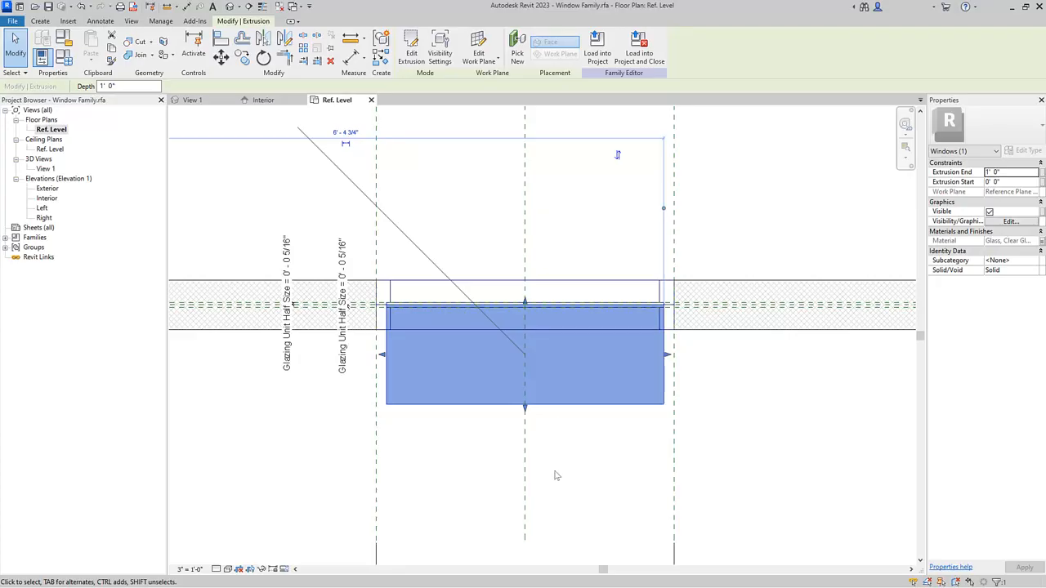
pyautogui.scroll(3, 383, 319)
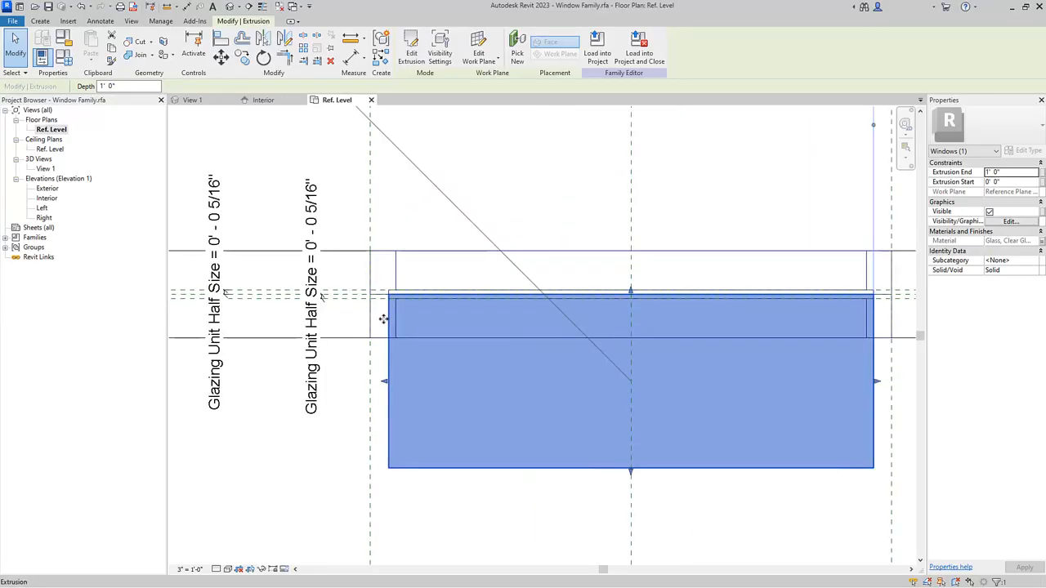
pyautogui.scroll(2, 383, 318)
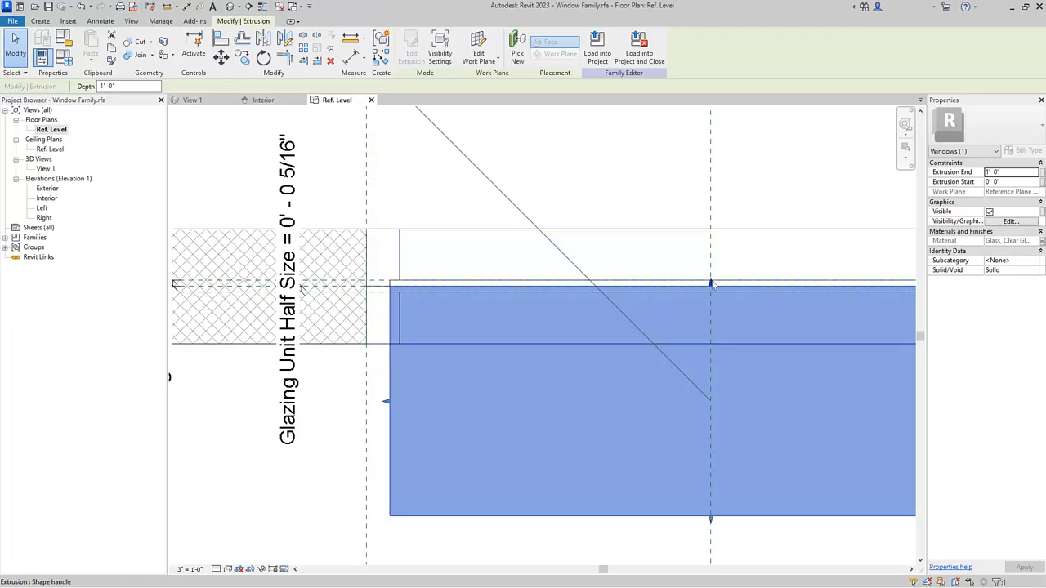
pyautogui.moveTo(710, 285); pyautogui.dragTo(710, 205)
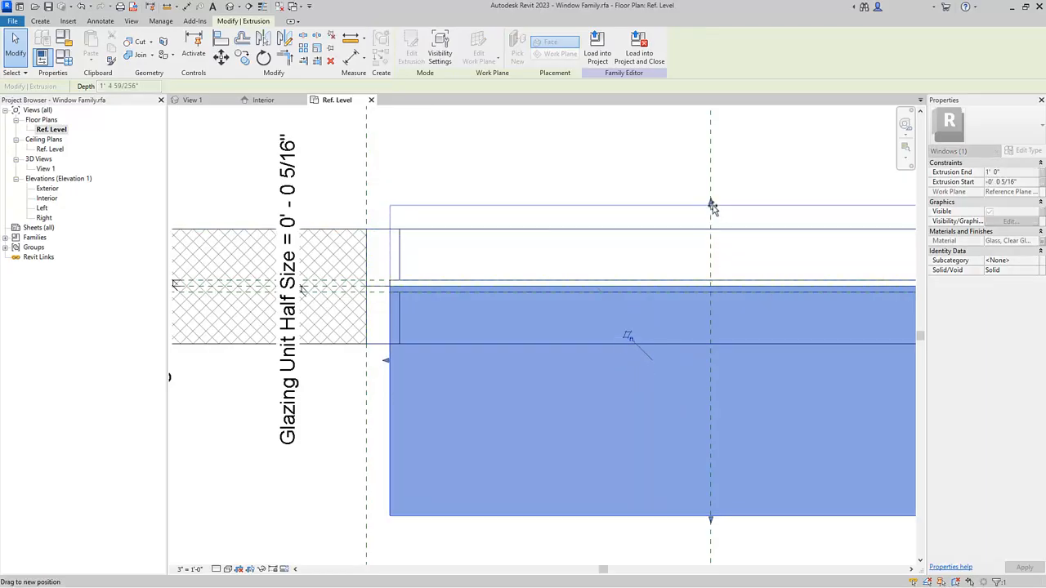
pyautogui.click(600, 176)
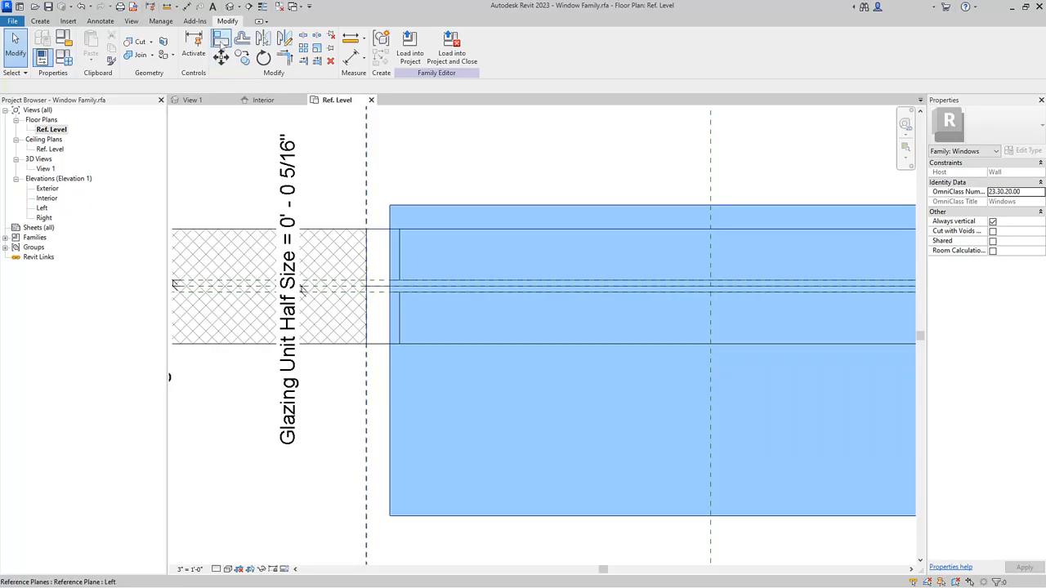
# Align and lock both long faces of the glass extrusion to the two Glazing Unit Half Size reference planes
pyautogui.click(221, 41)
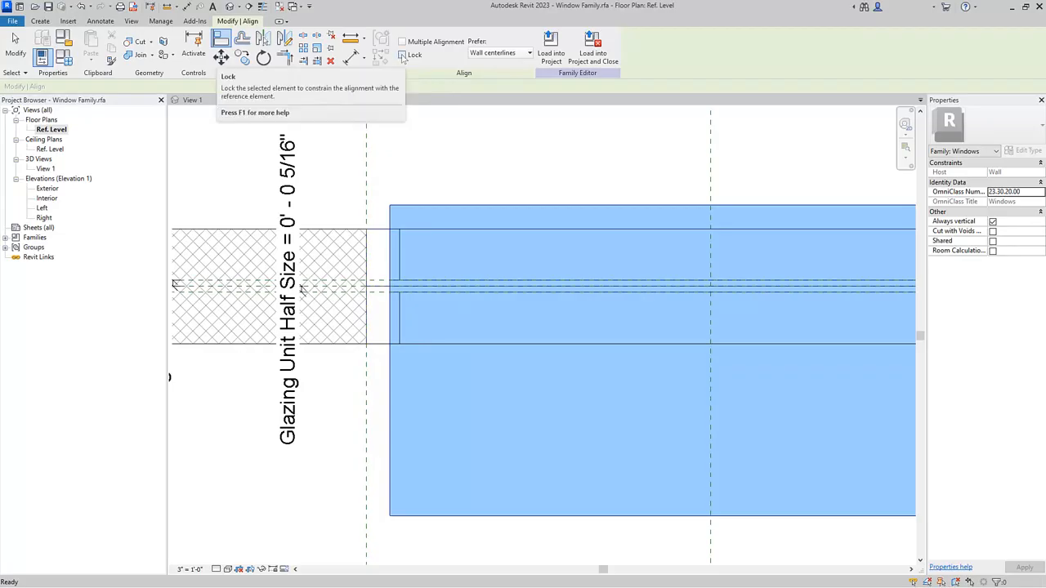
pyautogui.click(401, 54)
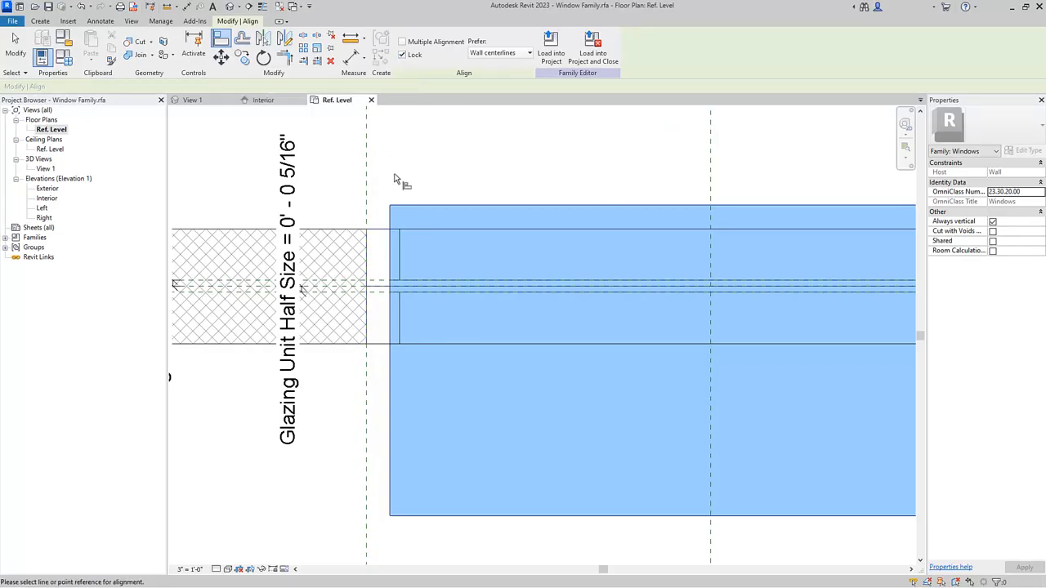
pyautogui.click(379, 284)
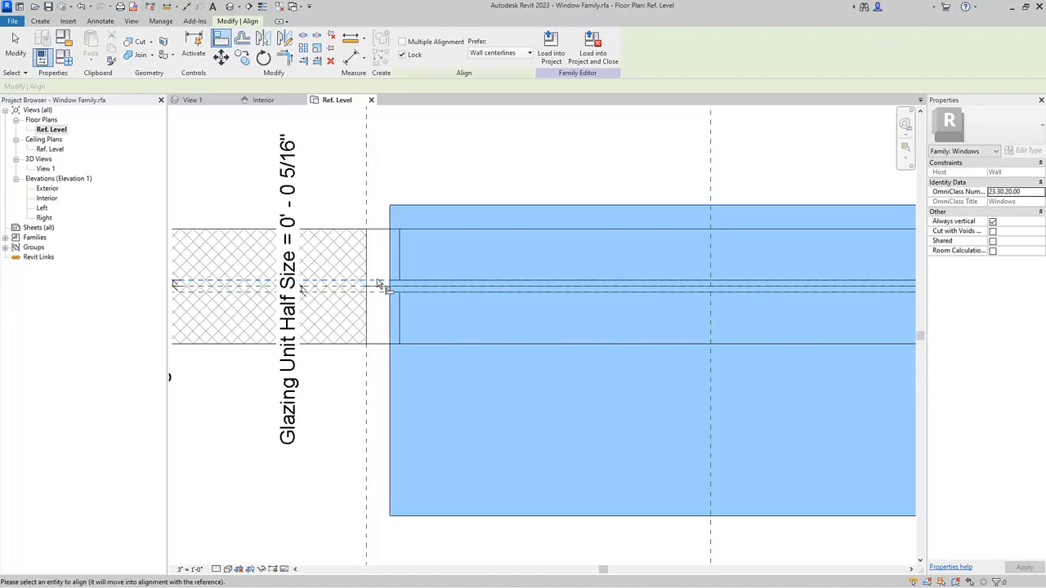
pyautogui.click(478, 205)
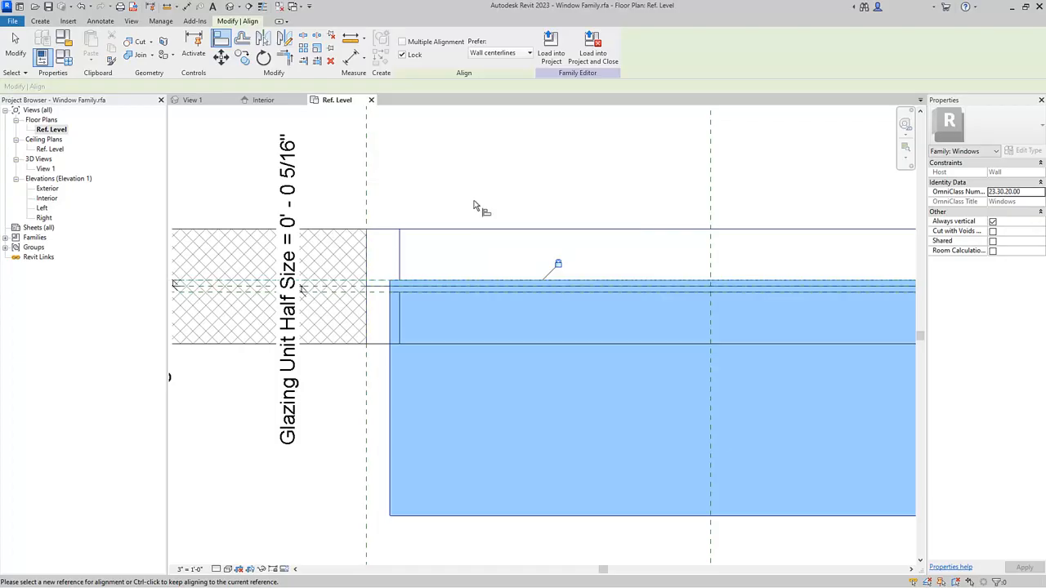
pyautogui.click(375, 298)
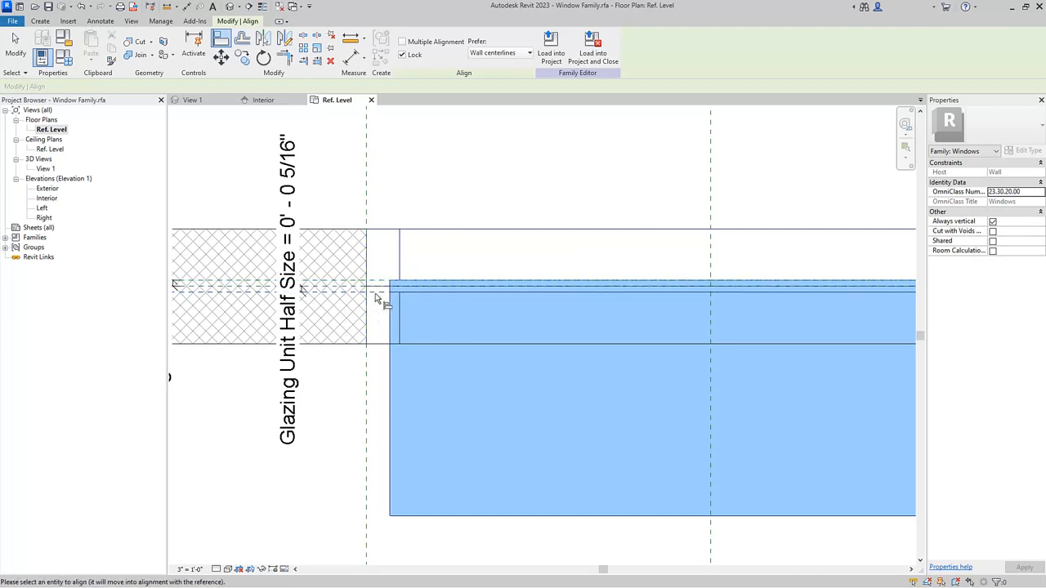
pyautogui.click(583, 517)
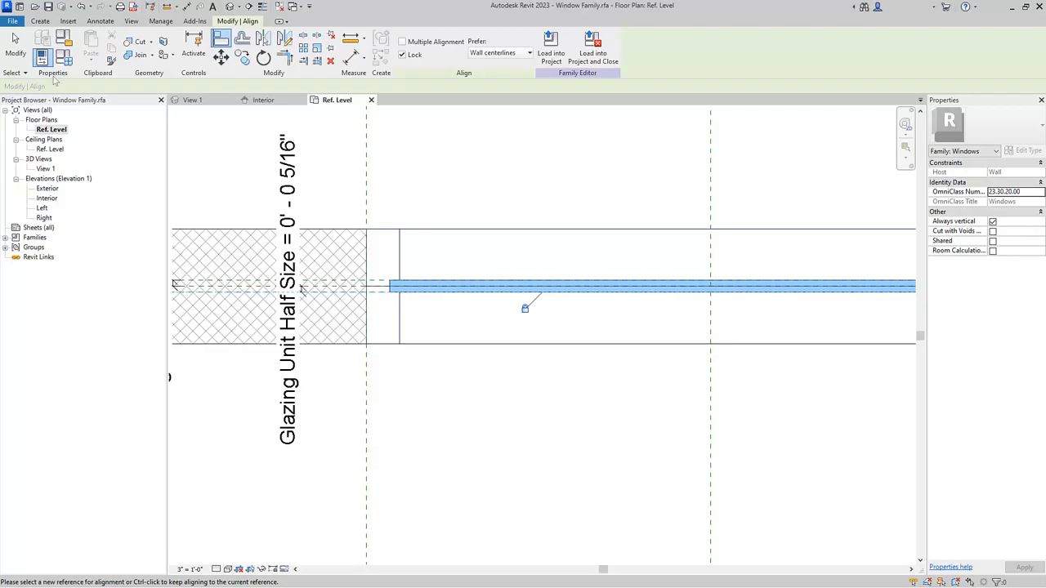
pyautogui.click(15, 45)
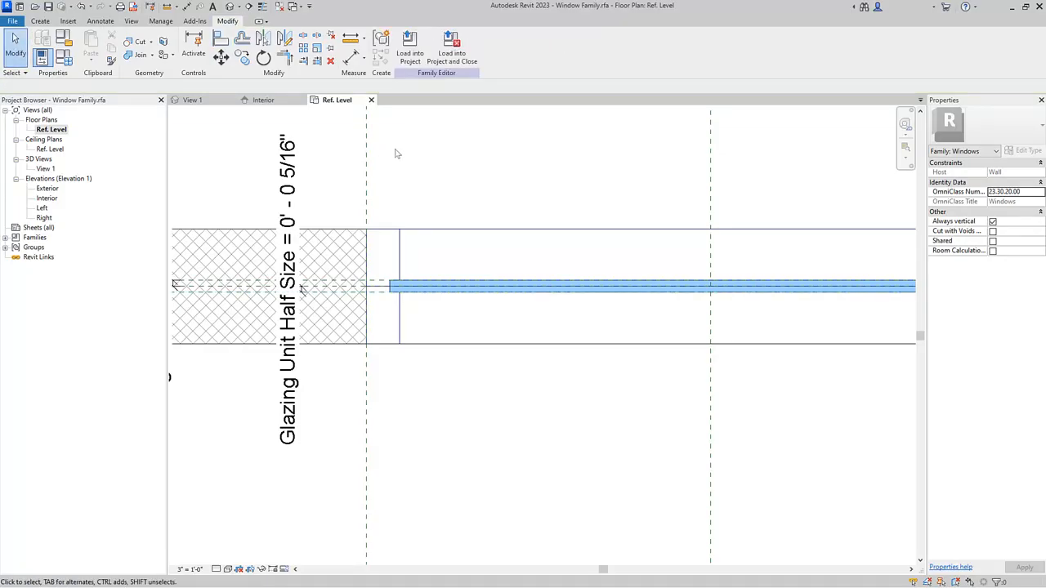
# Set the visual style of 3D view View 1 to Realistic and view the window's glazing
pyautogui.click(202, 99)
pyautogui.scroll(-5, 449, 354)
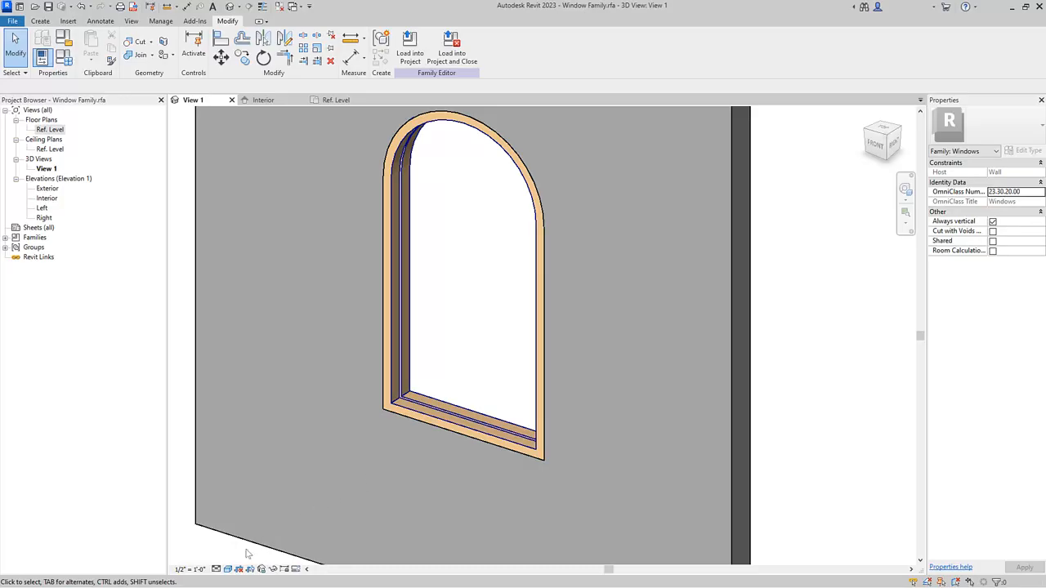
pyautogui.click(228, 571)
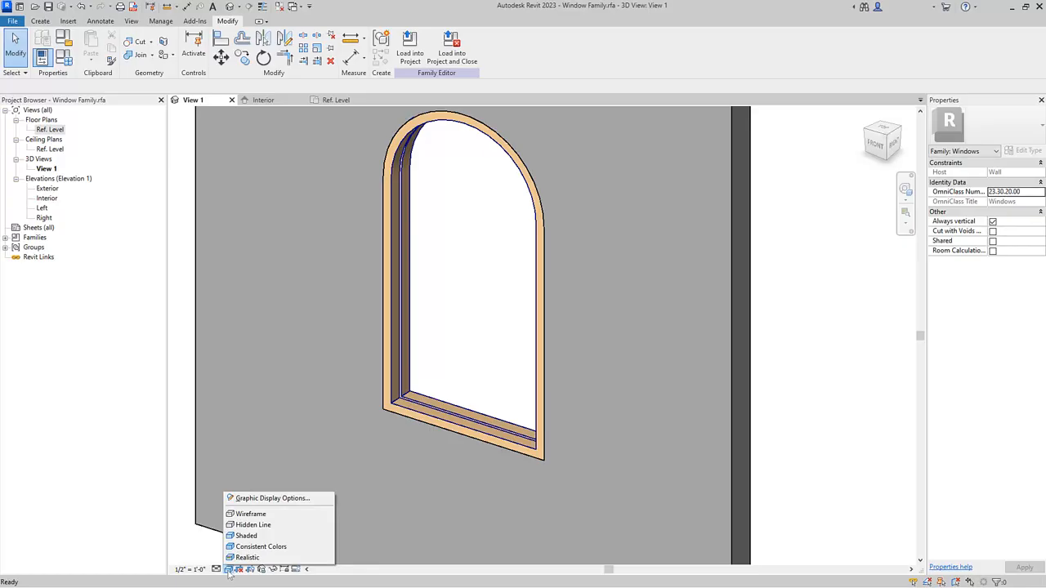
pyautogui.click(248, 558)
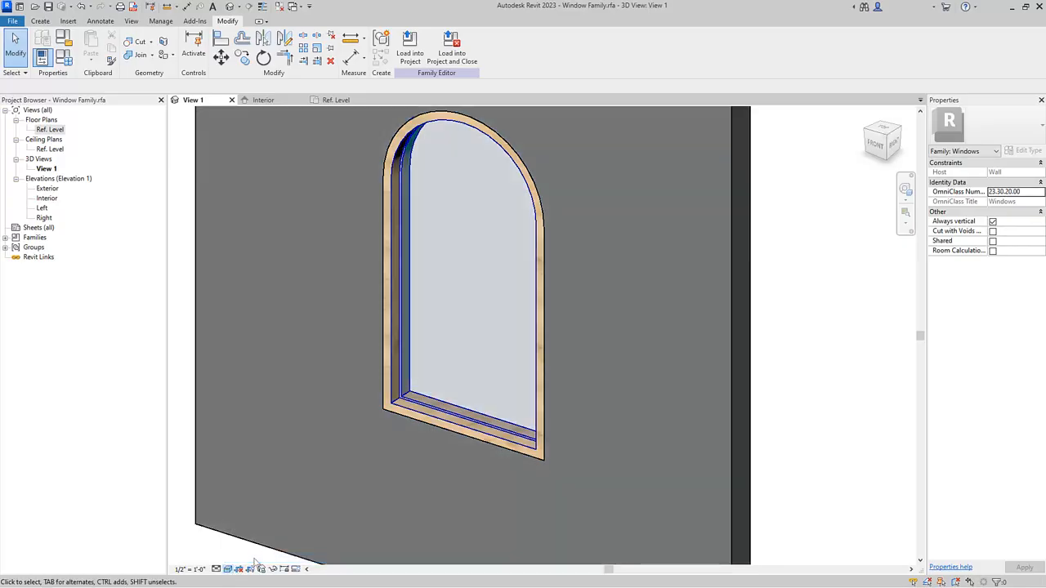
pyautogui.keyDown('shift'); pyautogui.moveTo(456, 404); pyautogui.dragTo(481, 327, button='middle'); pyautogui.keyUp('shift')
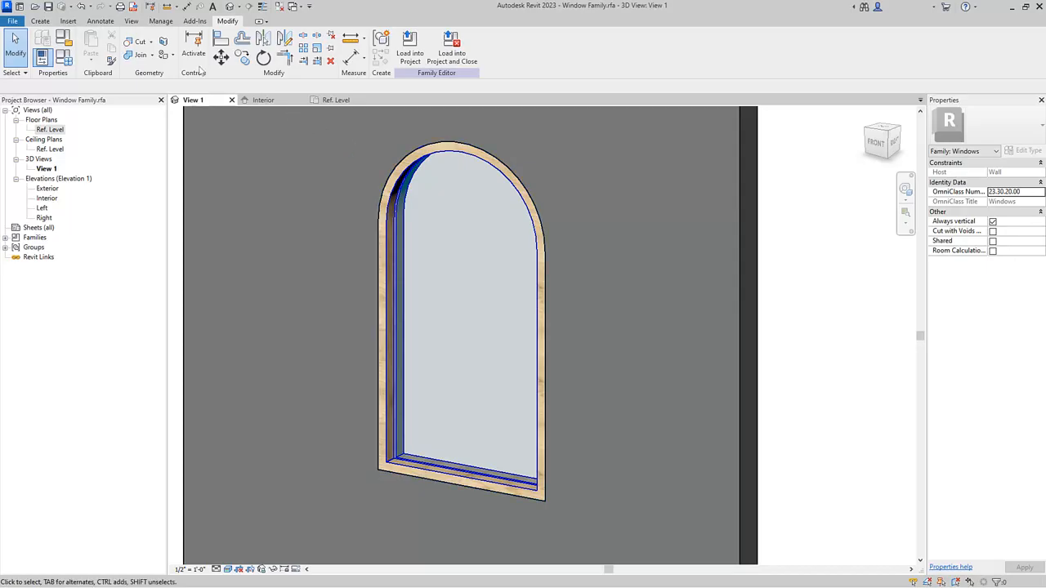
# Start a sweep and define its path by picking the front inner edges all around the arched window frame
pyautogui.click(42, 23)
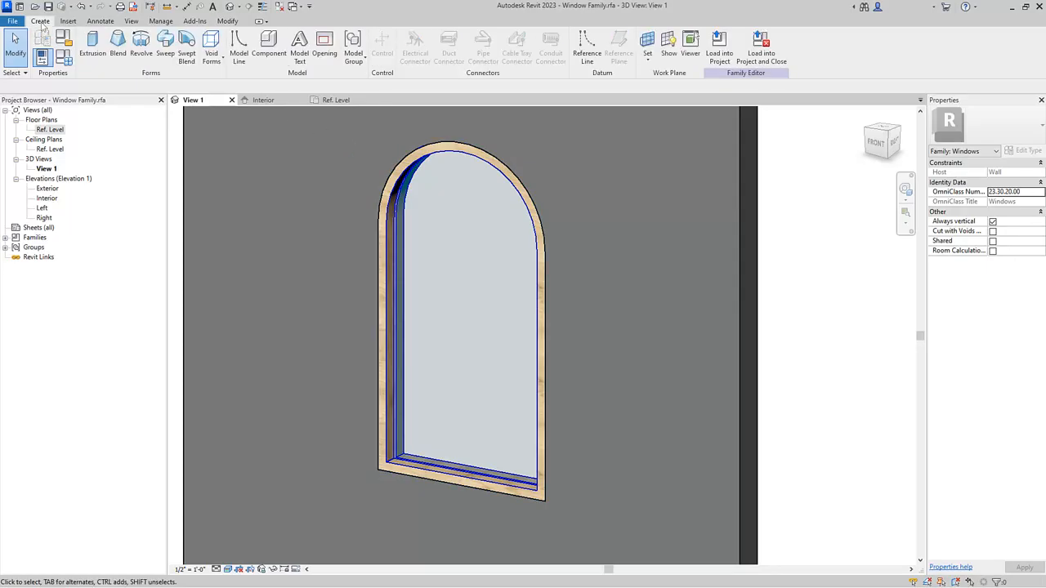
pyautogui.click(167, 49)
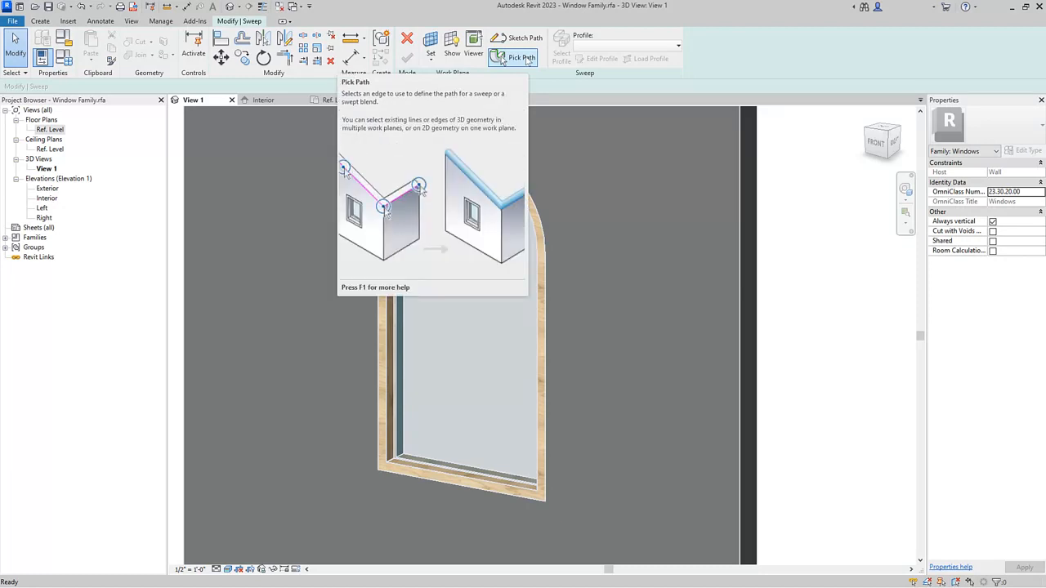
pyautogui.click(504, 59)
pyautogui.click(387, 240)
pyautogui.click(390, 217)
pyautogui.click(536, 280)
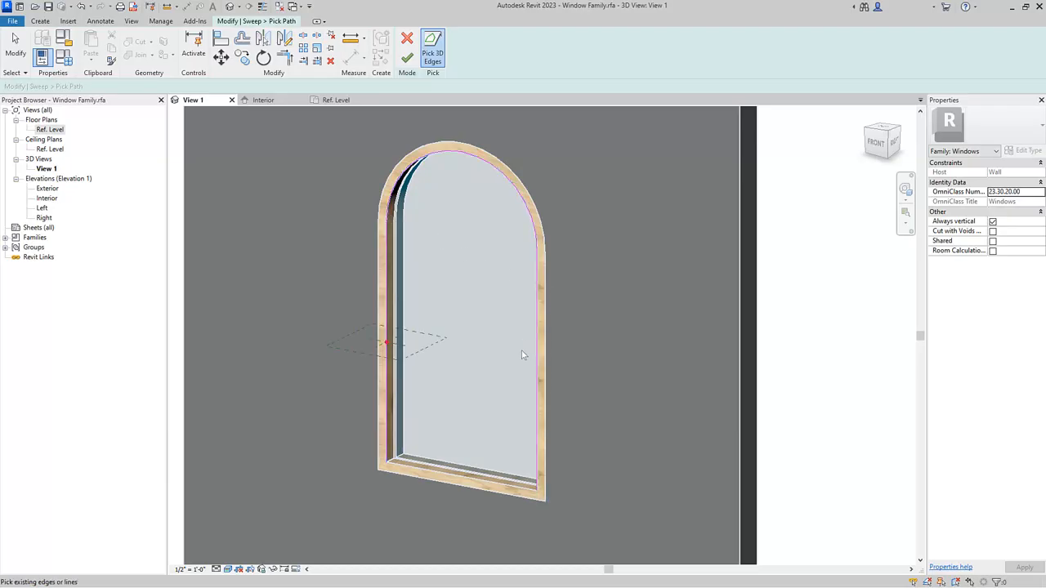
pyautogui.click(510, 484)
pyautogui.click(413, 67)
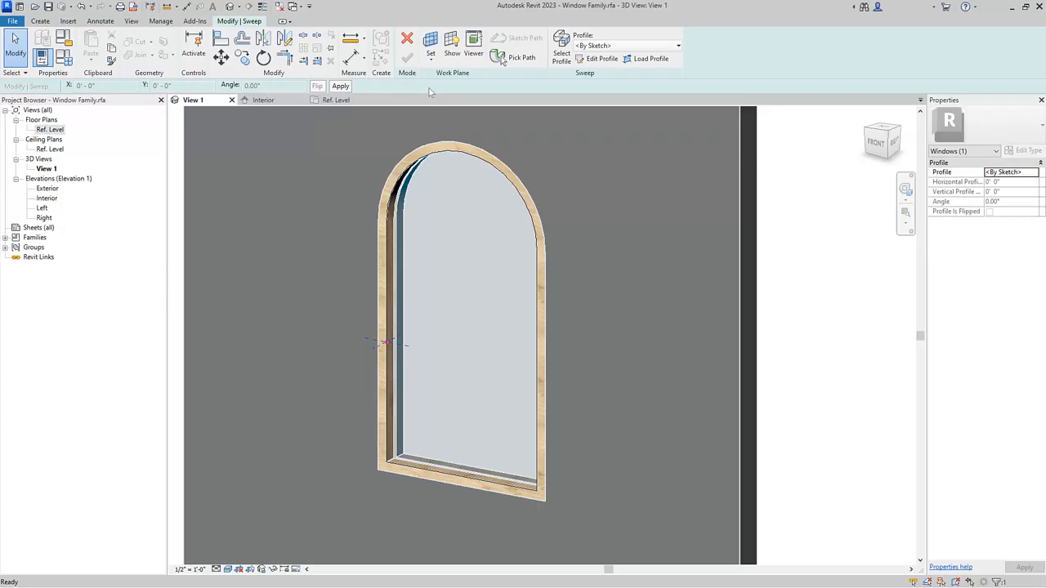
# Load the Timber Moulding Profile.rfa family as an available profile for the sweep
pyautogui.click(644, 64)
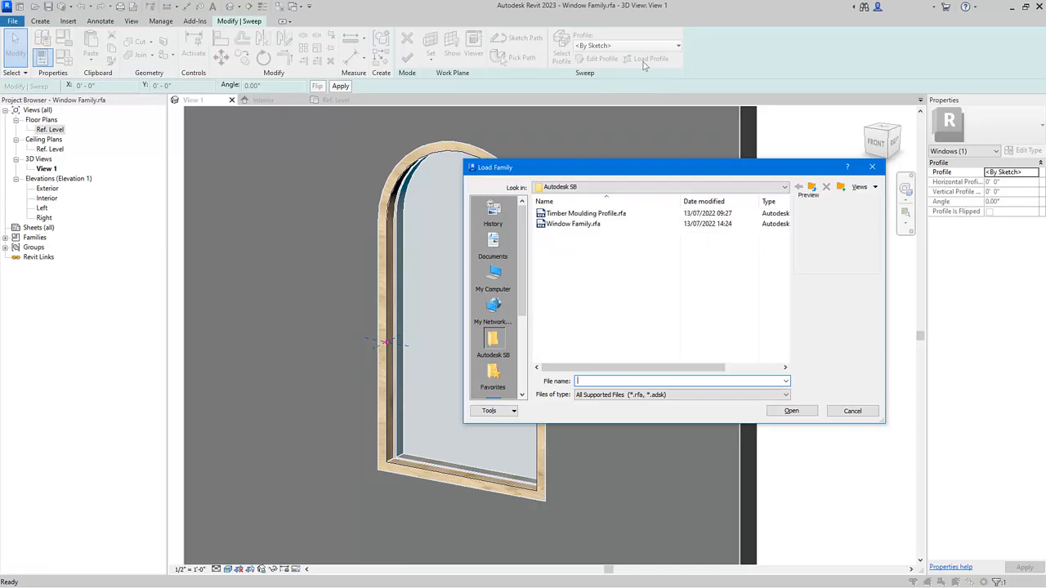
pyautogui.click(580, 213)
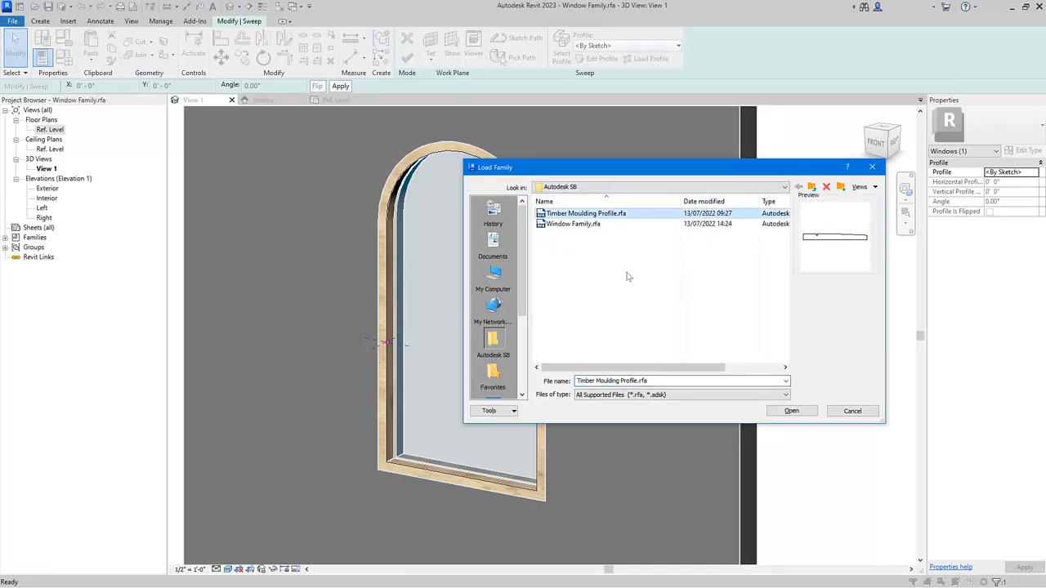
pyautogui.click(791, 411)
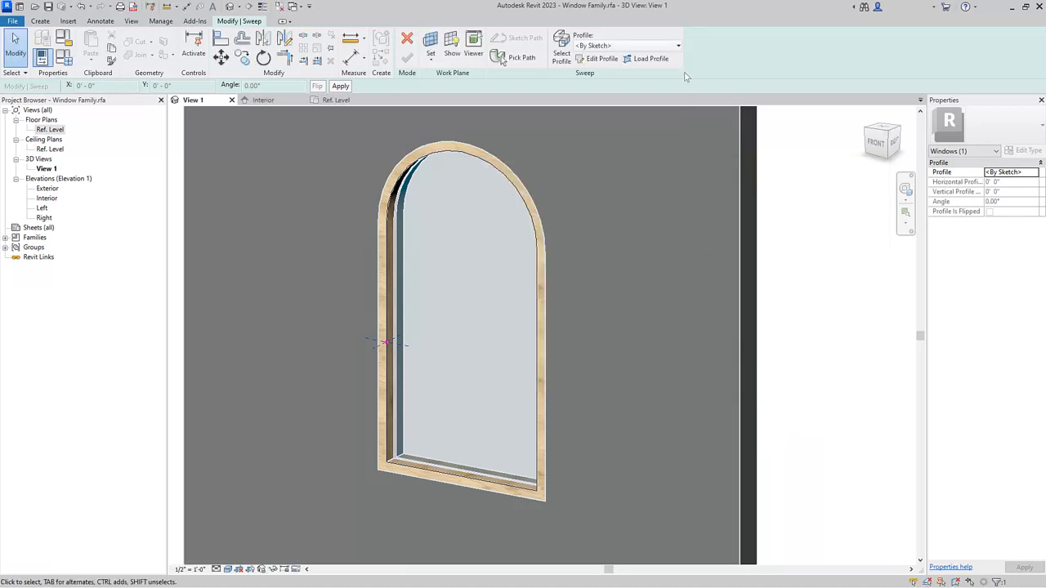
# Assign the Timber Moulding Profile 6" x 1" to the front sweep, rotate it to -90°, and finish the sweep
pyautogui.click(674, 47)
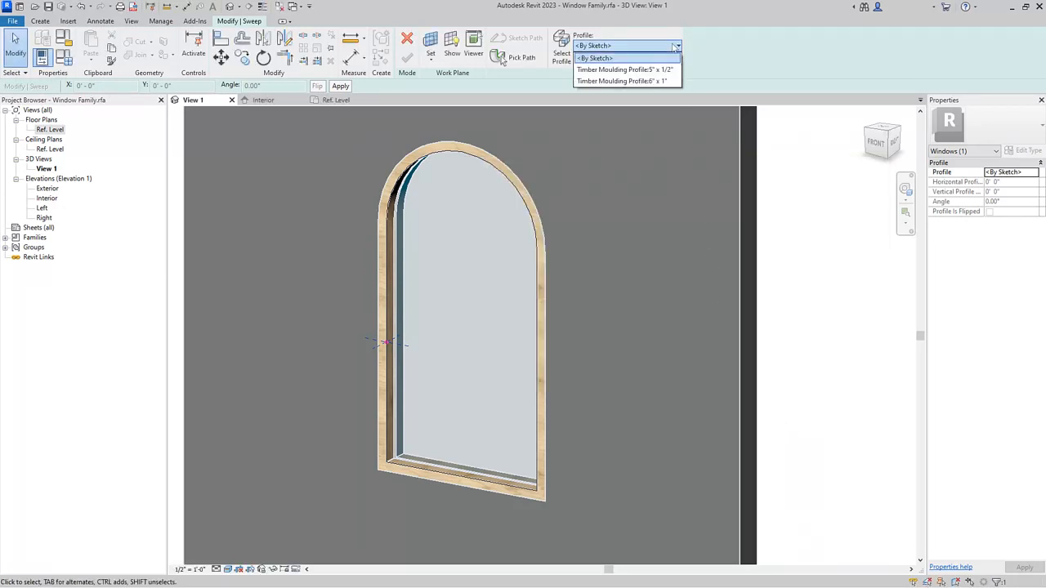
pyautogui.click(638, 81)
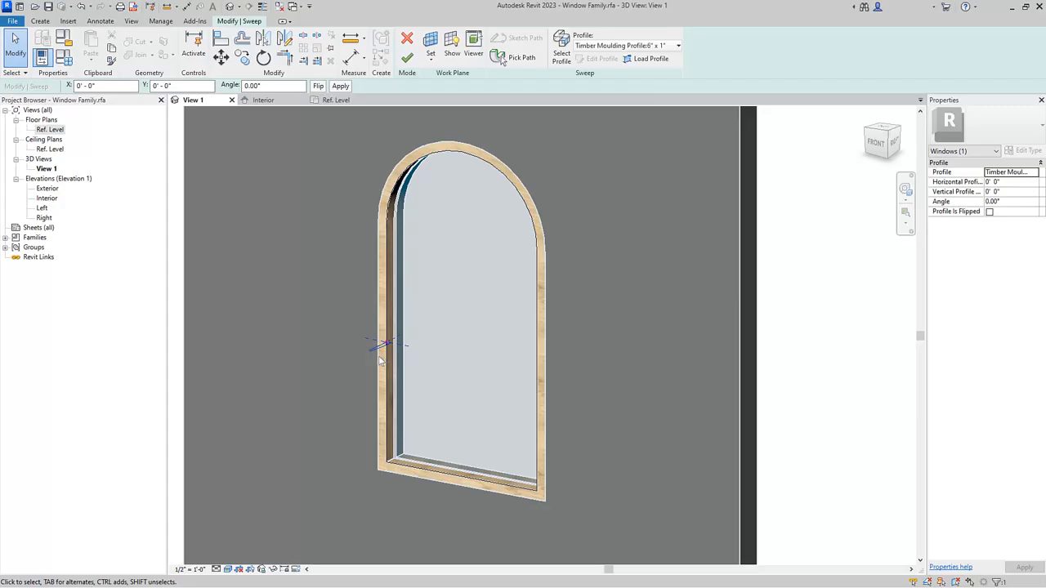
pyautogui.scroll(6, 380, 359)
pyautogui.keyDown('shift'); pyautogui.moveTo(450, 367); pyautogui.dragTo(469, 387, button='middle'); pyautogui.keyUp('shift')
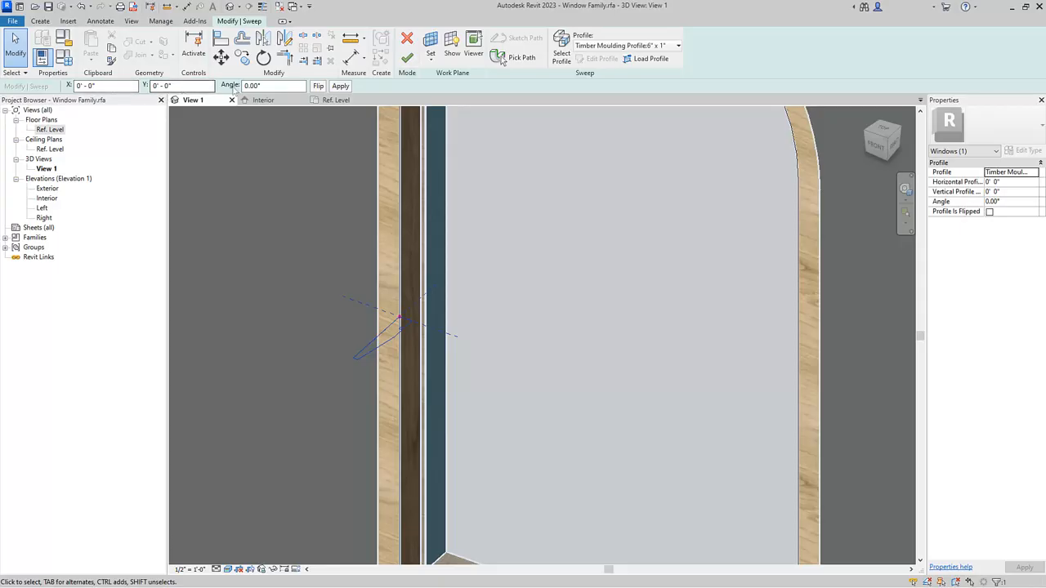
pyautogui.click(274, 87)
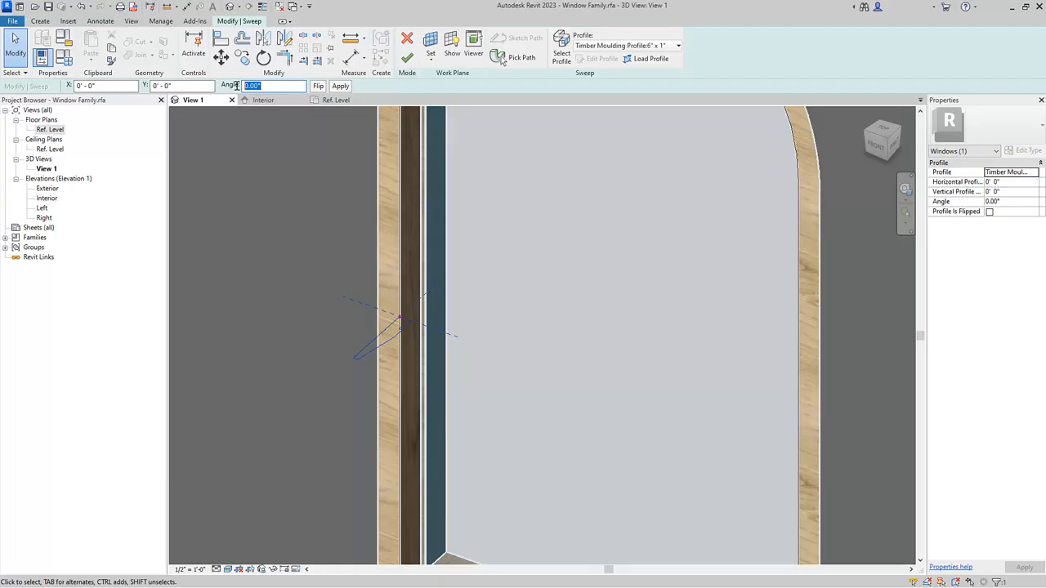
pyautogui.write('-90')
pyautogui.press('Return')
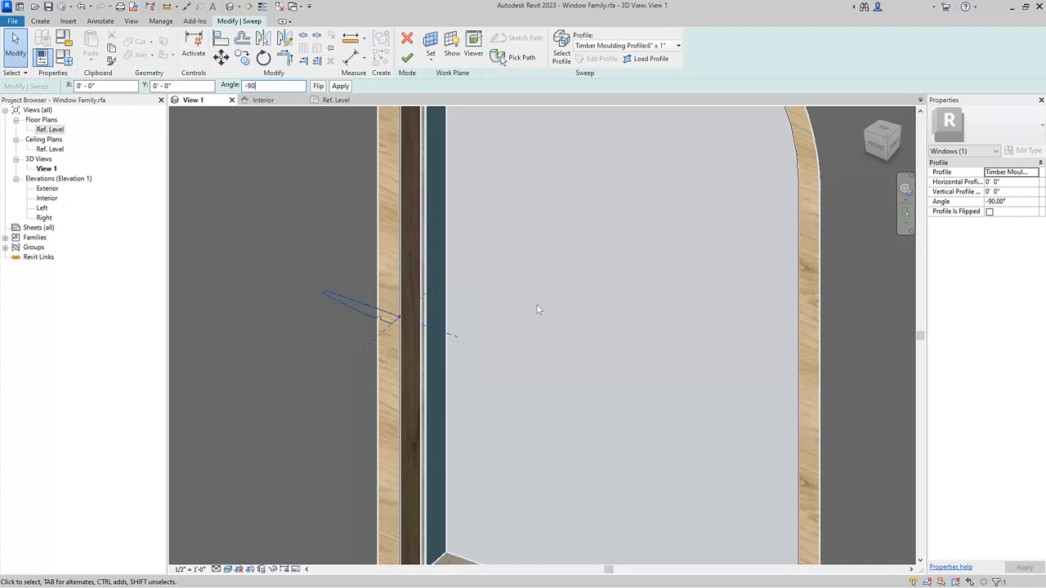
pyautogui.click(407, 57)
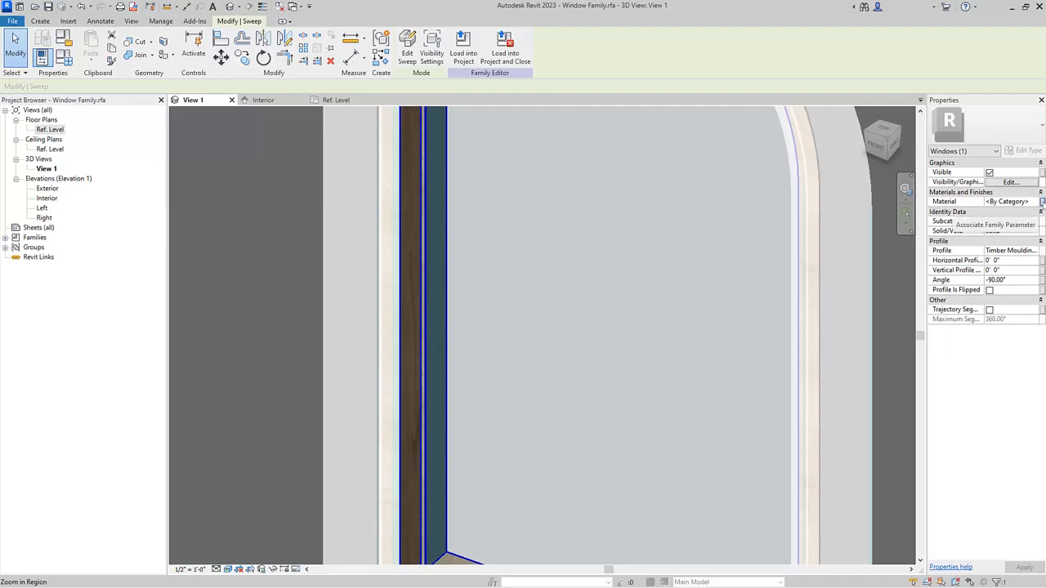
# Associate the front moulding sweep's material with the Frame Material family parameter
pyautogui.click(1041, 201)
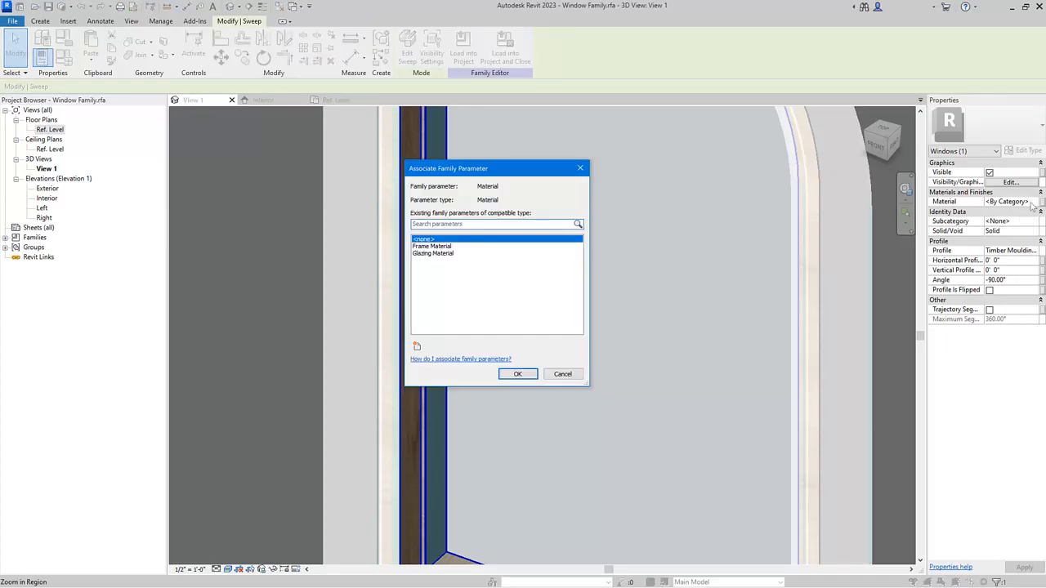
pyautogui.click(439, 246)
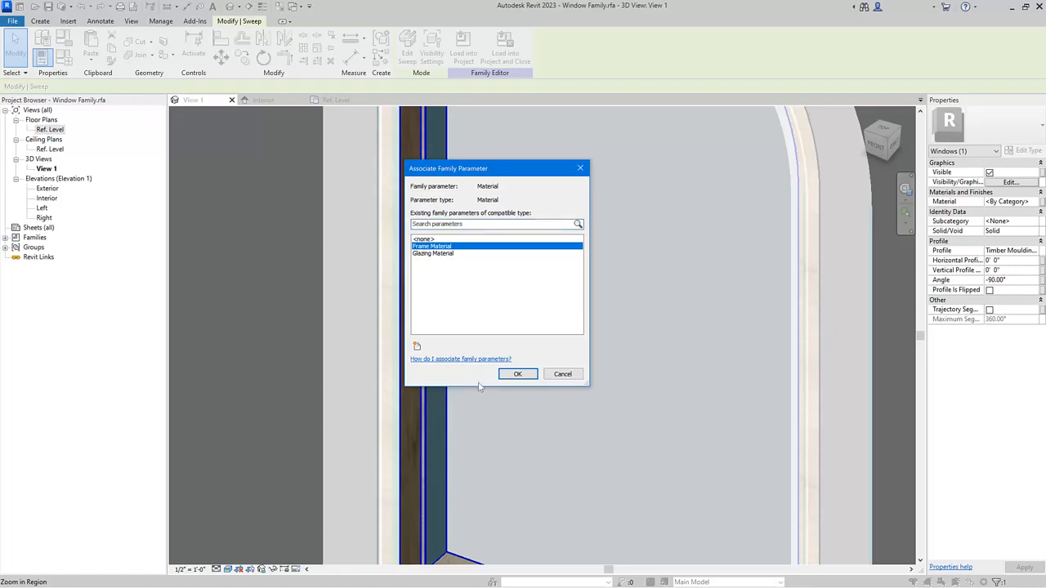
pyautogui.click(522, 375)
pyautogui.scroll(-6, 525, 381)
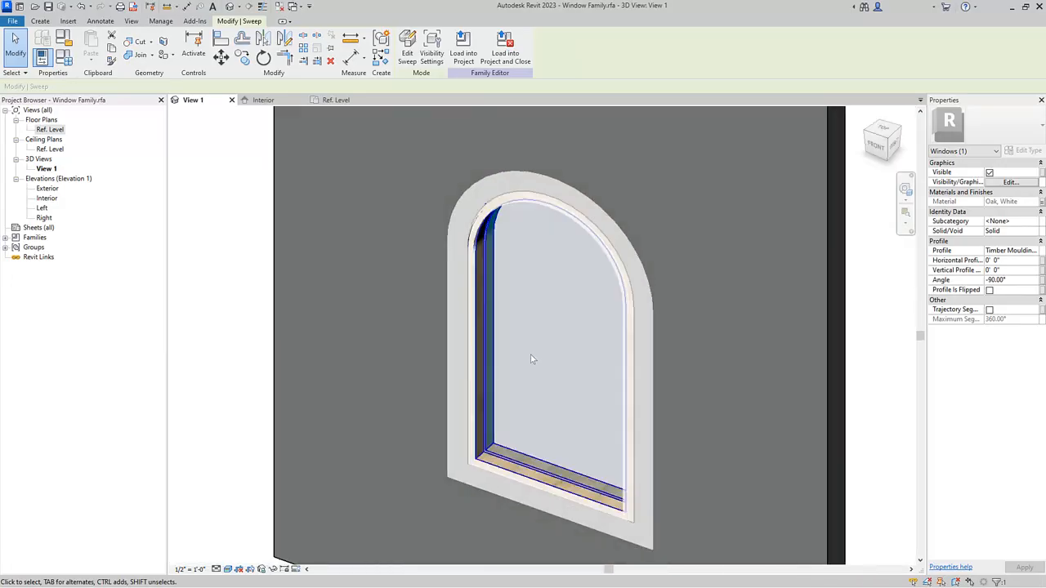
pyautogui.press('Escape')
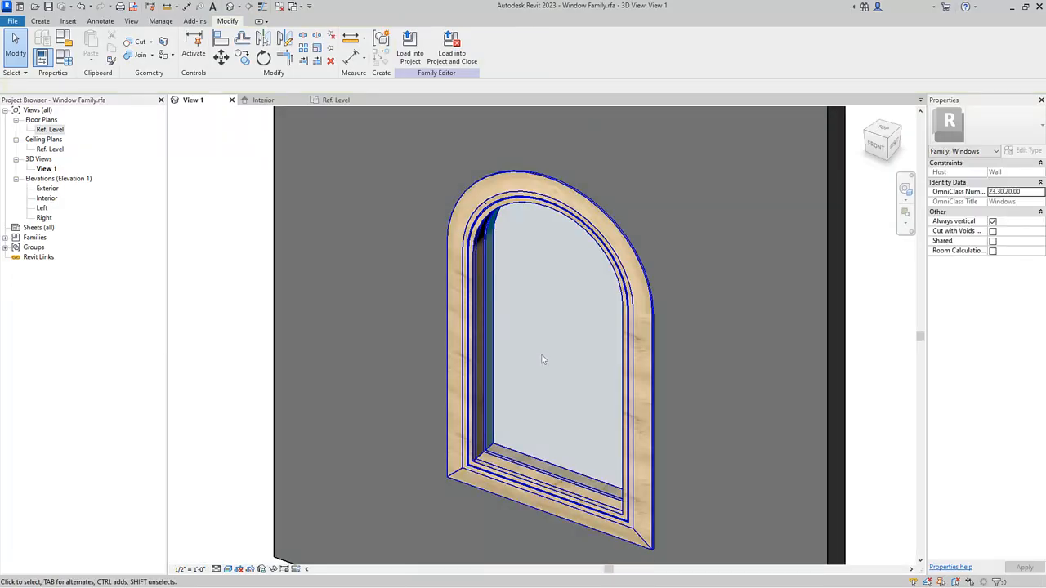
# Start a second solid sweep and define its path from the frame's inner edges on the back side of the wall
pyautogui.keyDown('shift'); pyautogui.moveTo(545, 357); pyautogui.dragTo(286, 351, button='middle'); pyautogui.keyUp('shift')
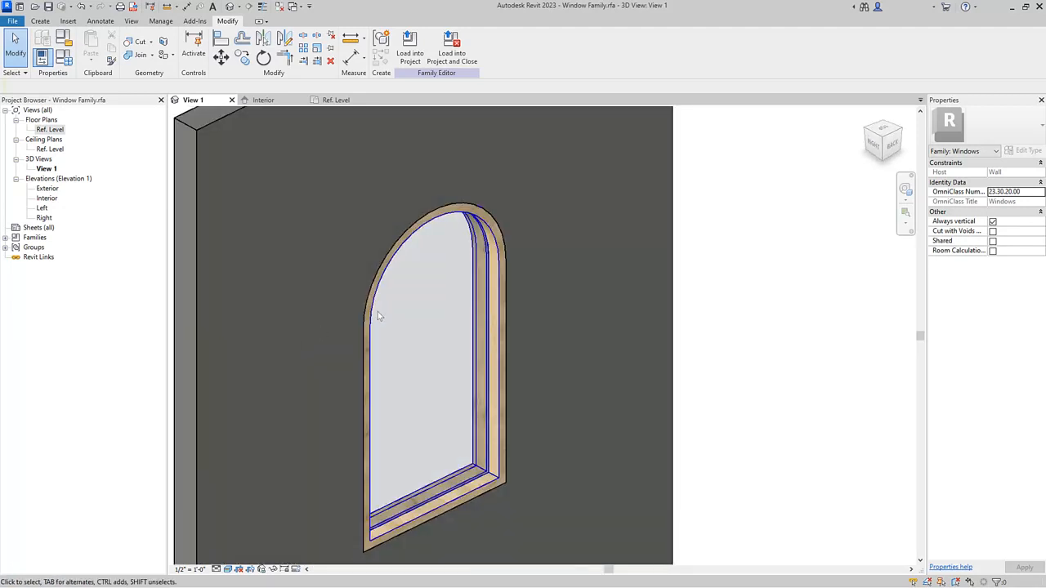
pyautogui.rightClick(415, 301)
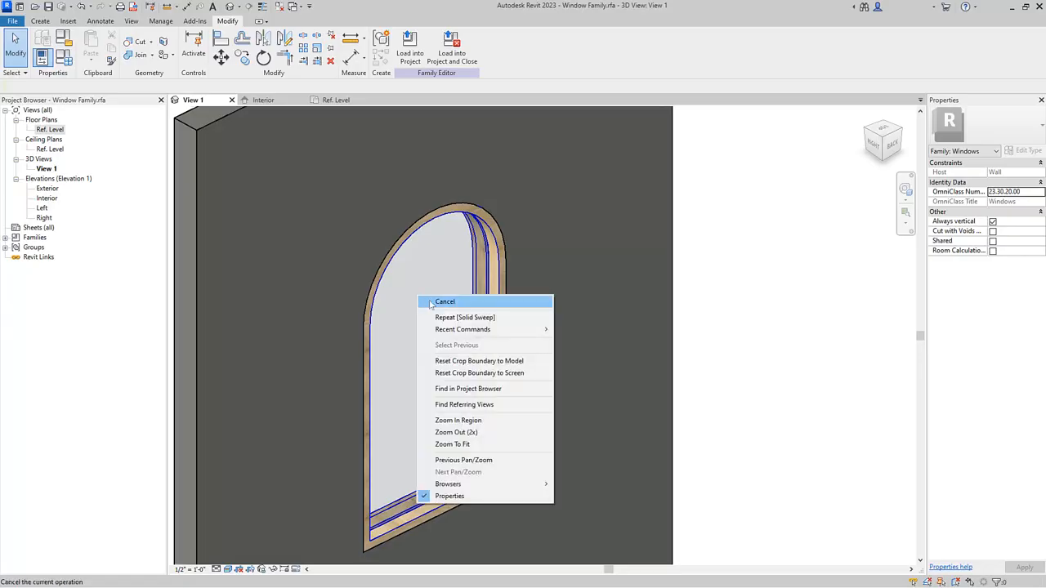
pyautogui.click(457, 317)
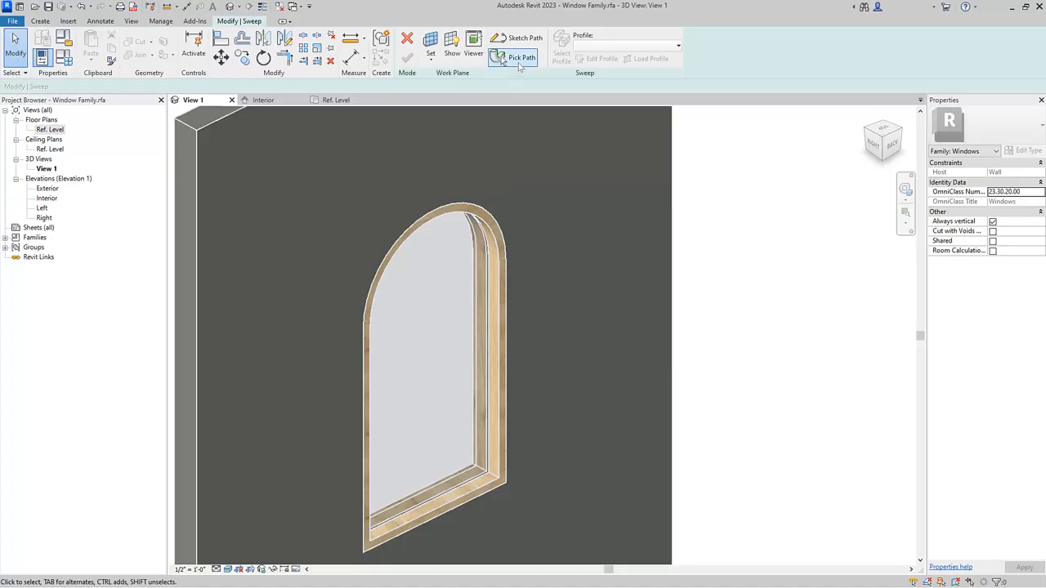
pyautogui.click(520, 61)
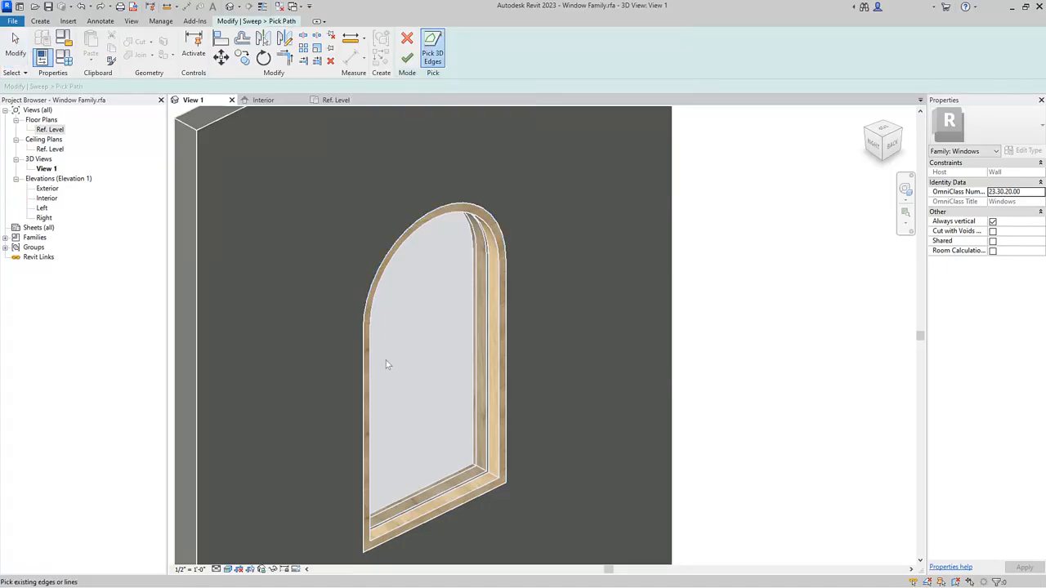
pyautogui.click(370, 369)
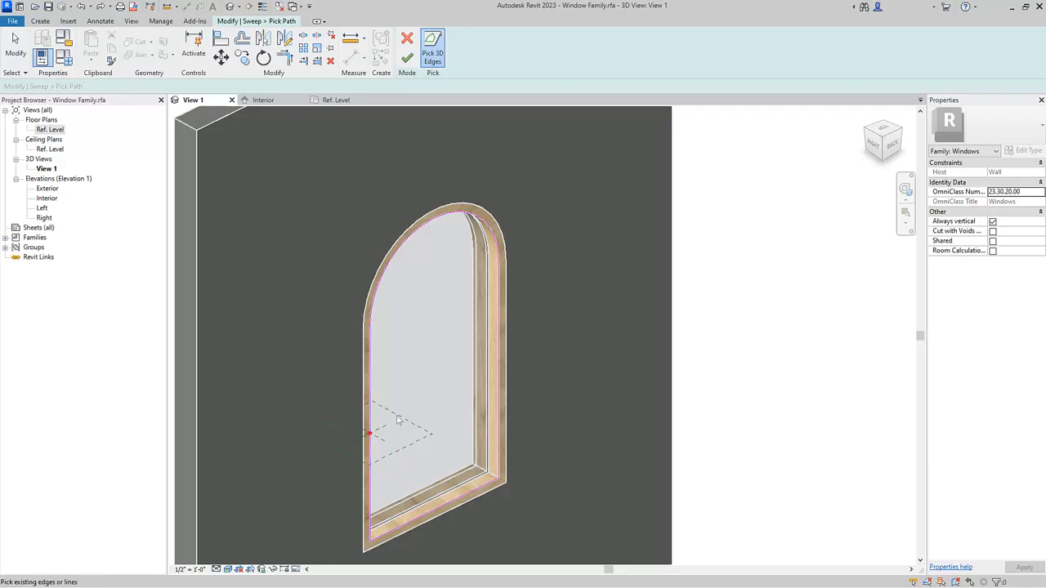
pyautogui.click(409, 55)
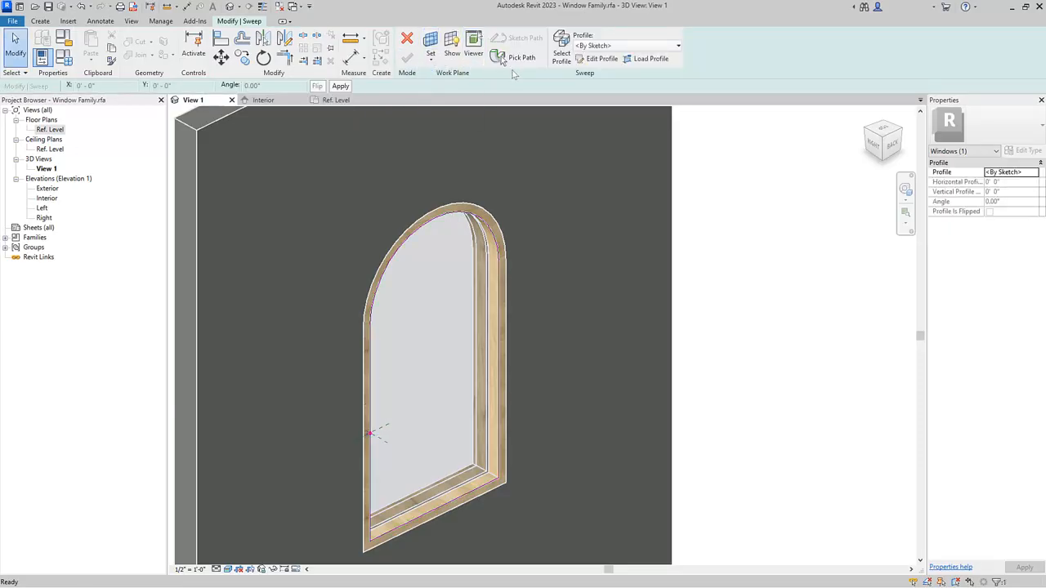
# Assign the Timber Moulding Profile 6" x 1" to the back sweep, flipped and rotated to 90°, and finish the sweep
pyautogui.click(628, 51)
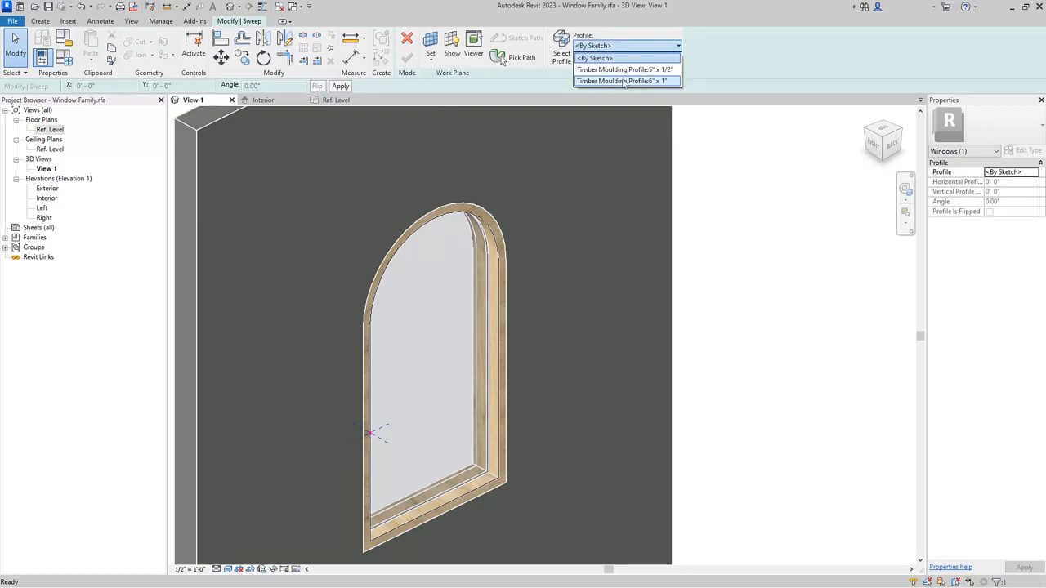
pyautogui.click(623, 82)
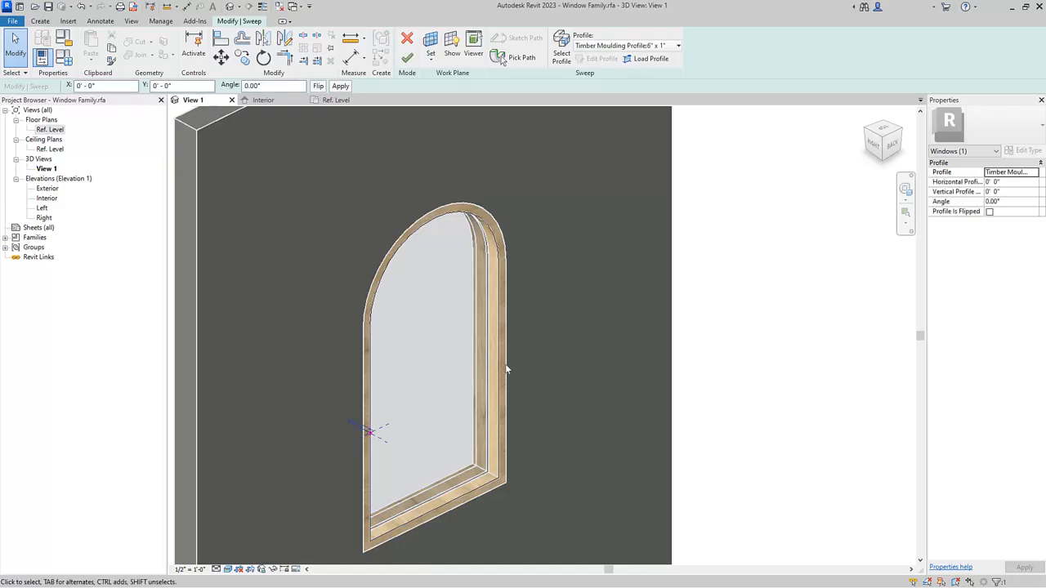
pyautogui.scroll(1, 366, 451)
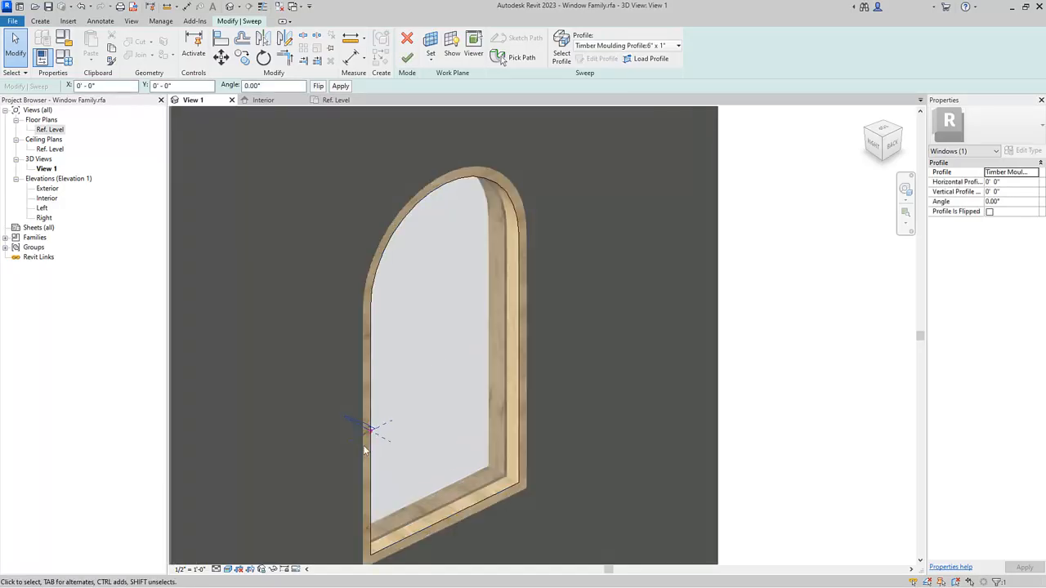
pyautogui.scroll(4, 364, 447)
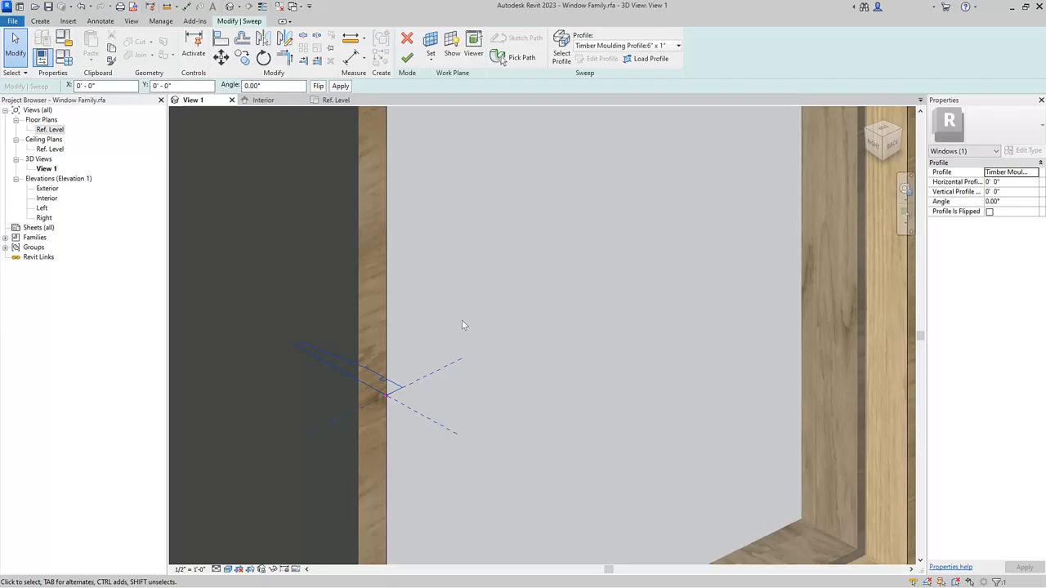
pyautogui.moveTo(263, 87); pyautogui.dragTo(239, 87)
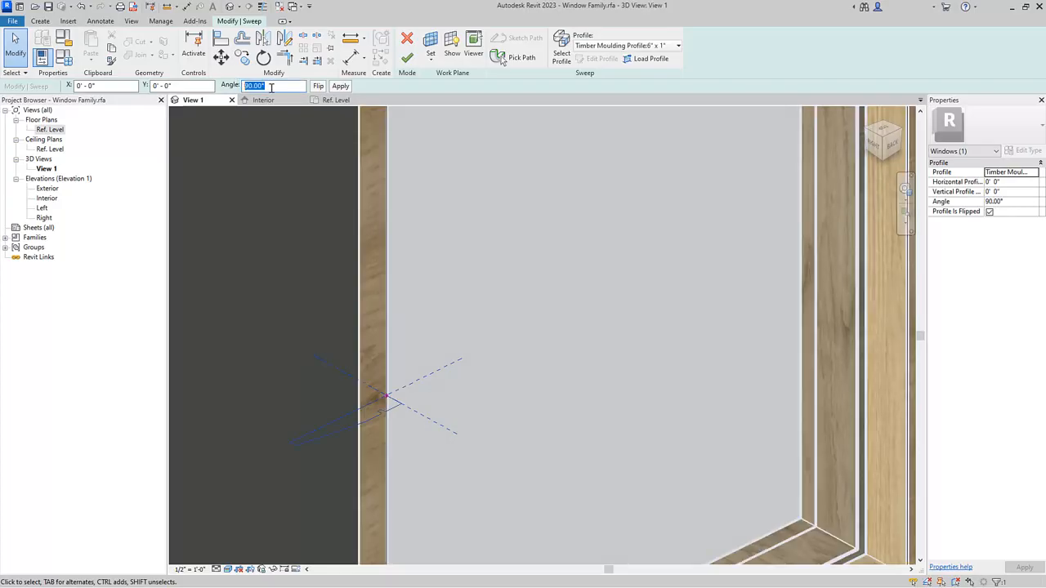
pyautogui.write('90')
pyautogui.moveTo(481, 240); pyautogui.dragTo(483, 240, button='middle')
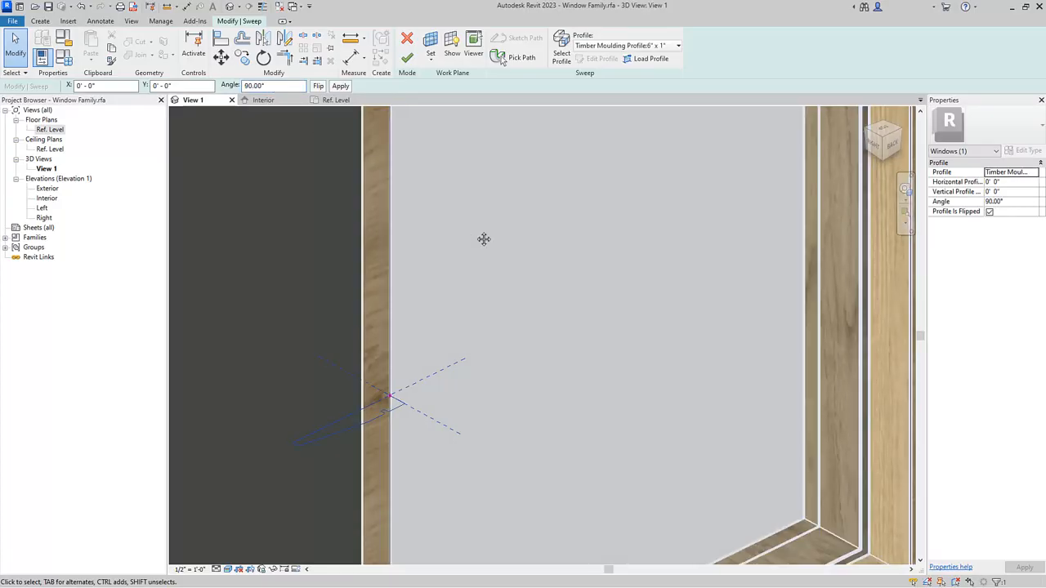
pyautogui.click(406, 59)
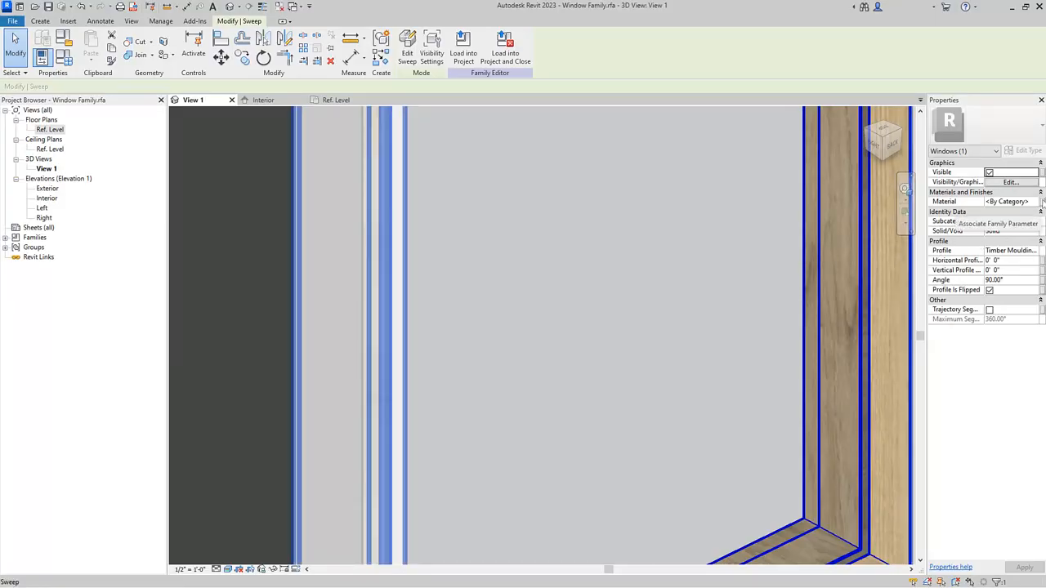
# Associate the back moulding sweep's material with the Frame Material family parameter
pyautogui.click(1043, 202)
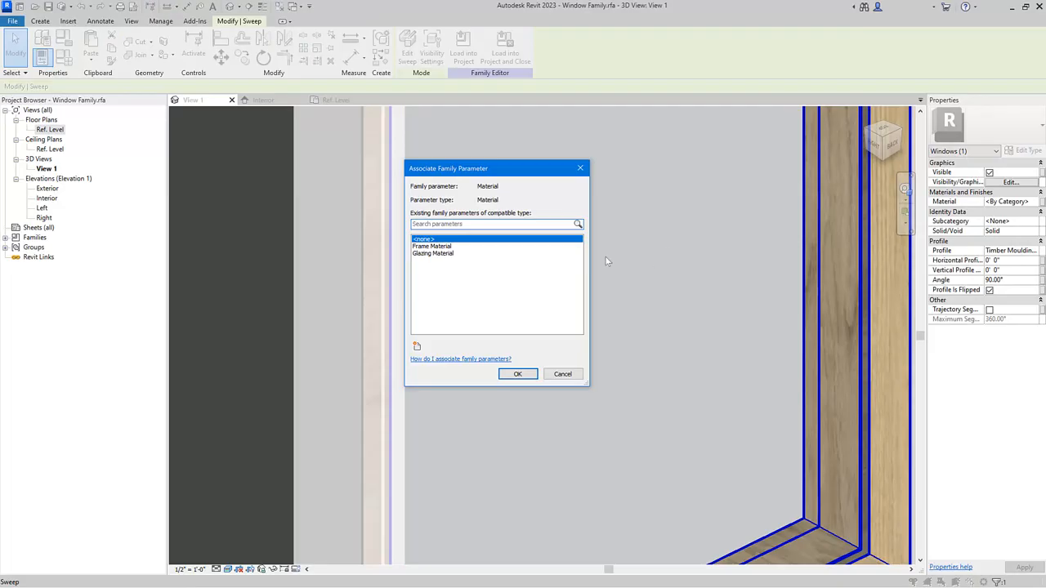
pyautogui.click(449, 247)
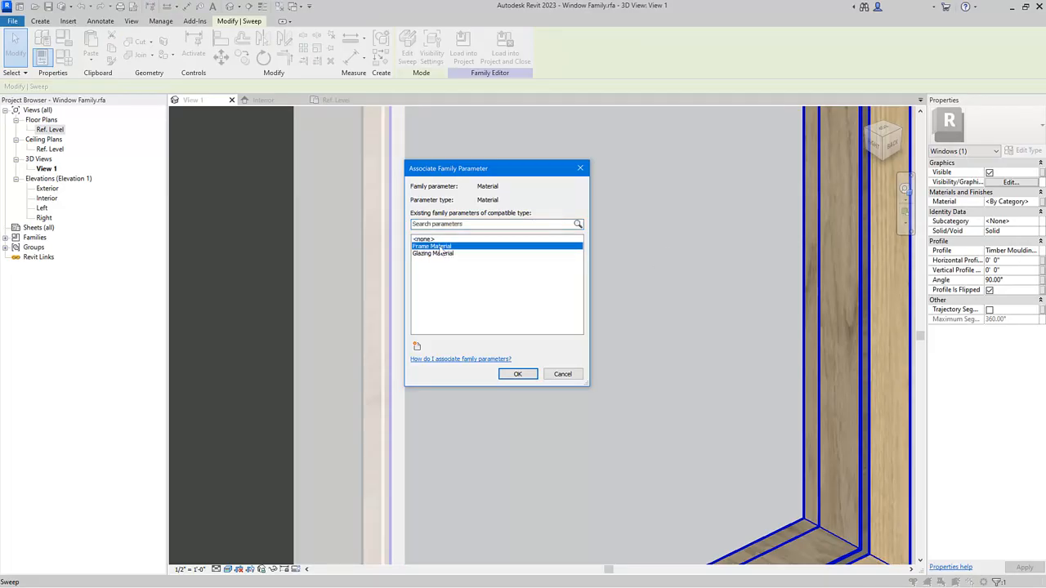
pyautogui.click(527, 374)
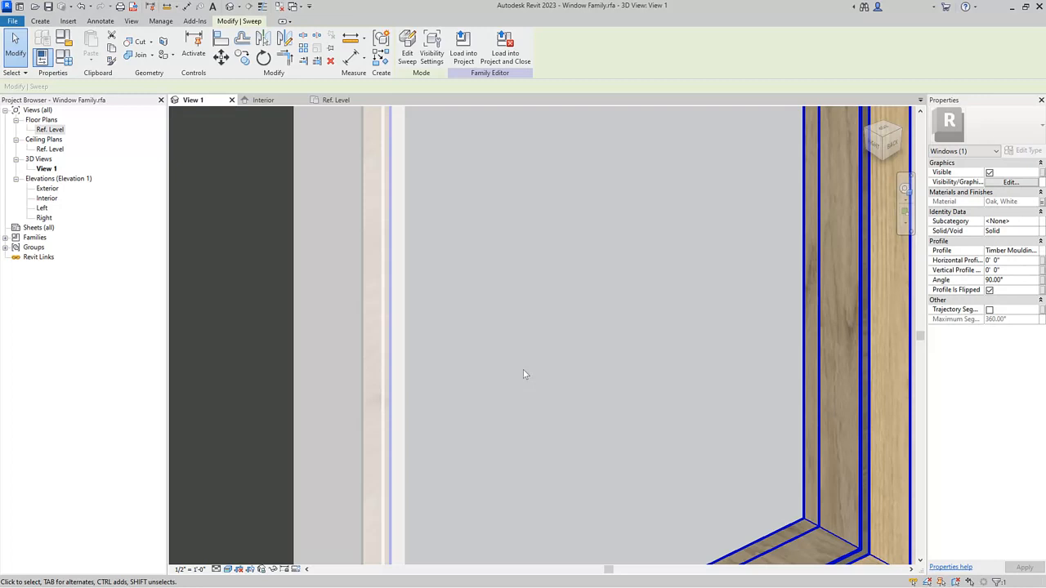
pyautogui.press('Escape')
pyautogui.scroll(-5, 522, 374)
pyautogui.keyDown('shift'); pyautogui.moveTo(523, 373); pyautogui.dragTo(427, 351, button='middle'); pyautogui.keyUp('shift')
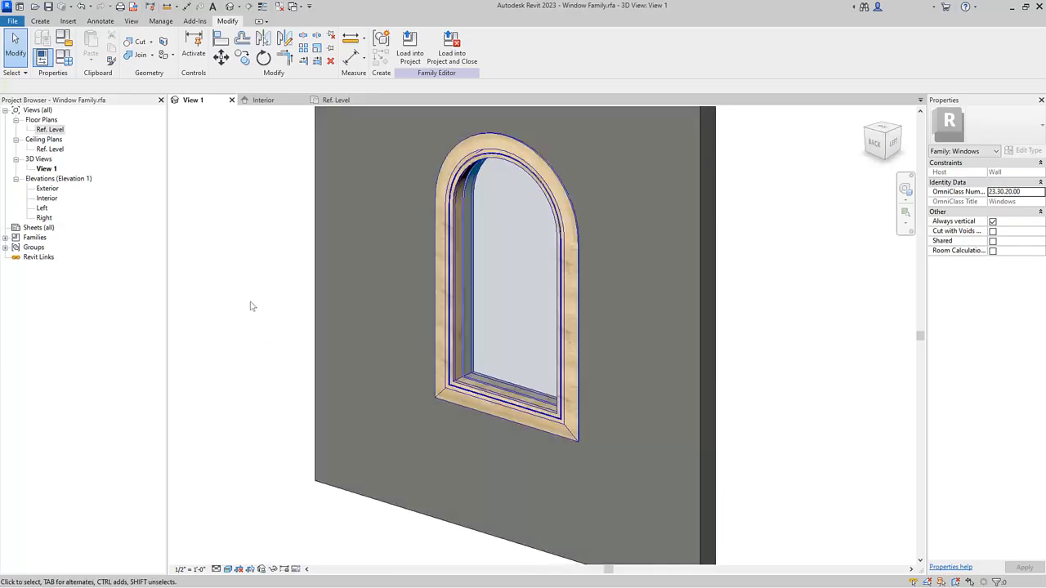
# Set the window family's Height to 5' and Width to 2' in the family types and apply the changes
pyautogui.click(71, 65)
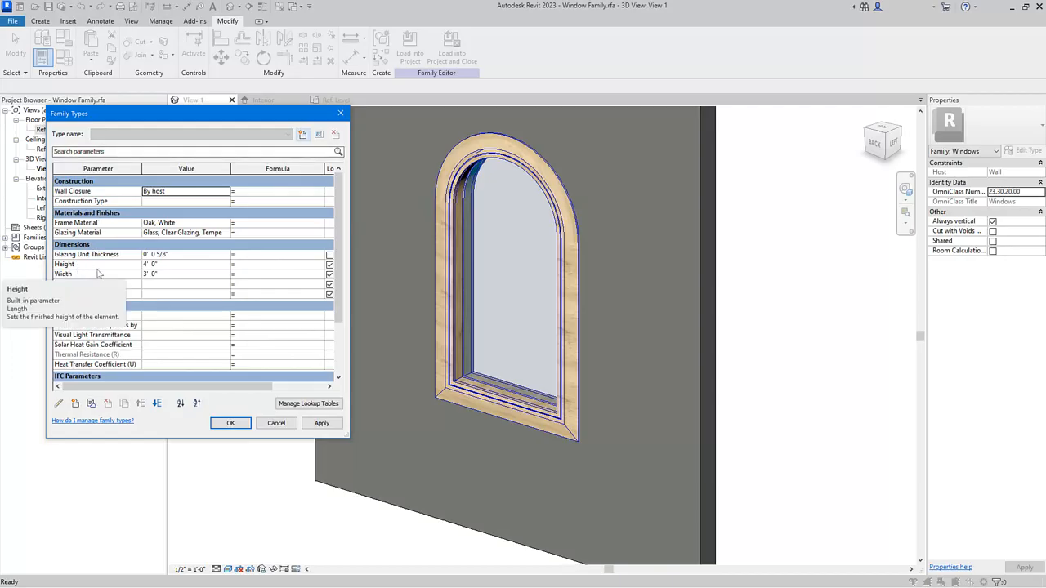
pyautogui.click(174, 267)
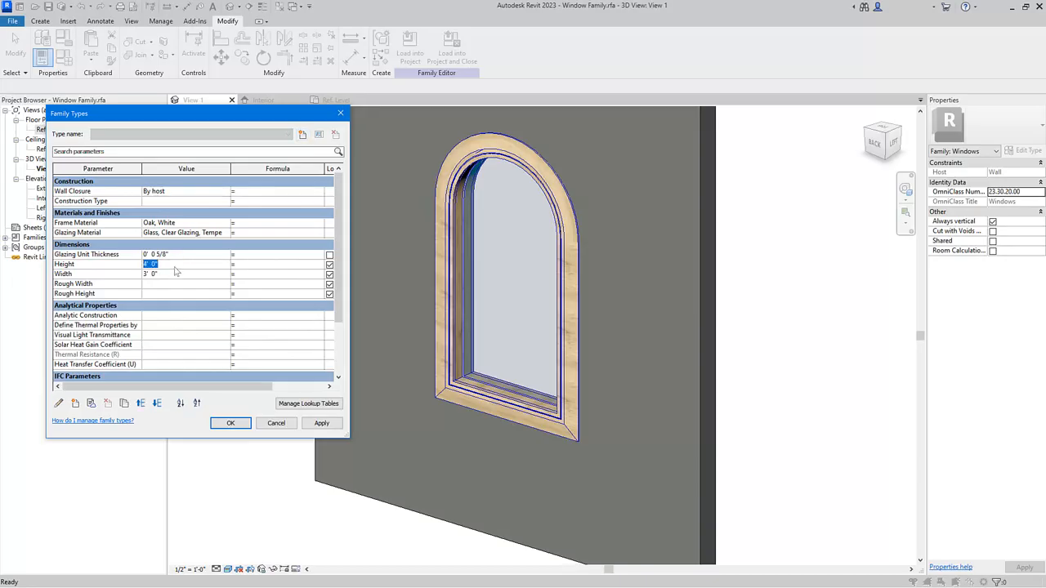
pyautogui.write('5')
pyautogui.click(176, 275)
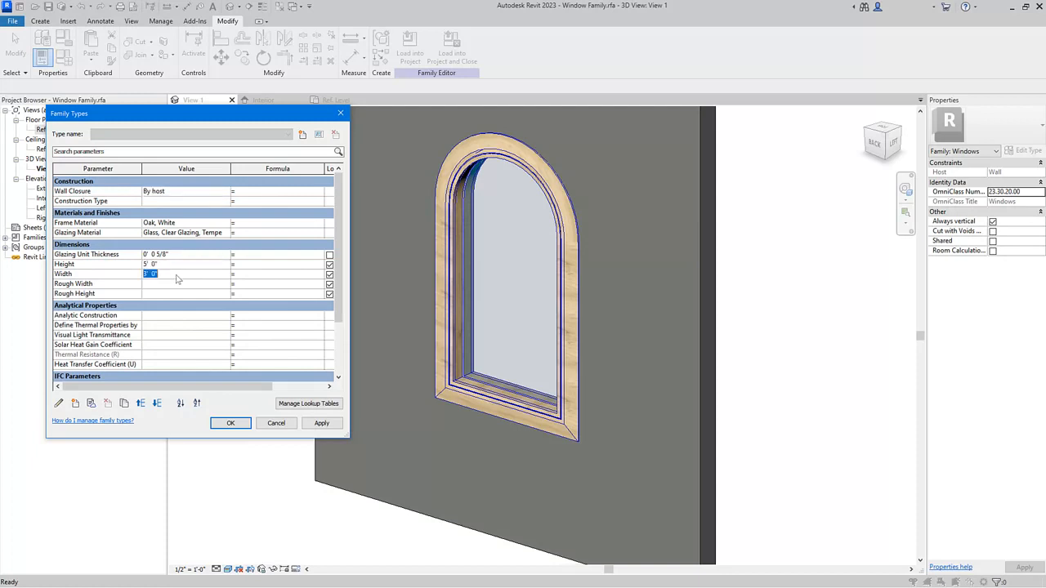
pyautogui.write('2')
pyautogui.click(180, 283)
pyautogui.click(321, 423)
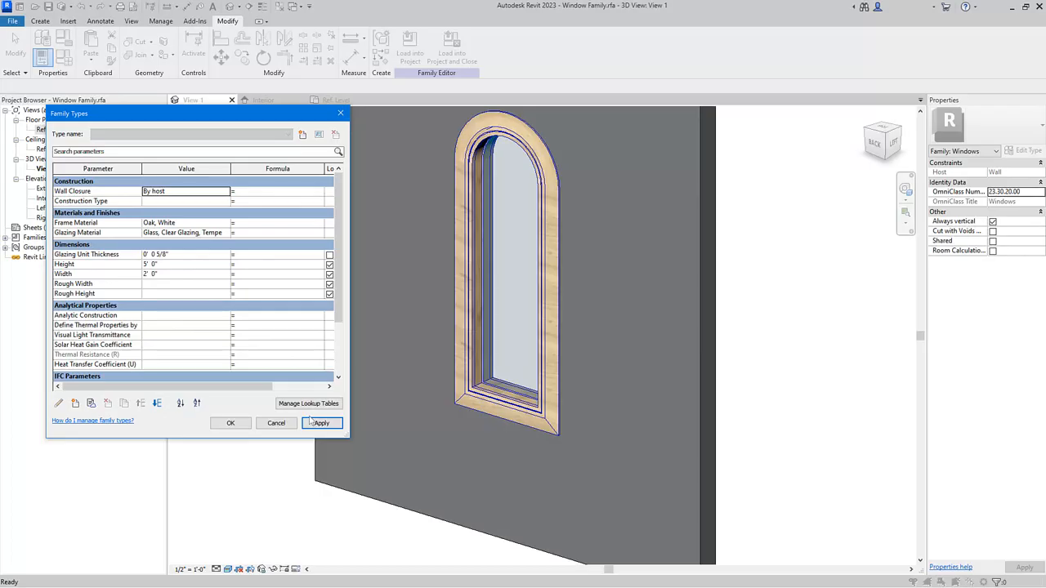
pyautogui.click(231, 424)
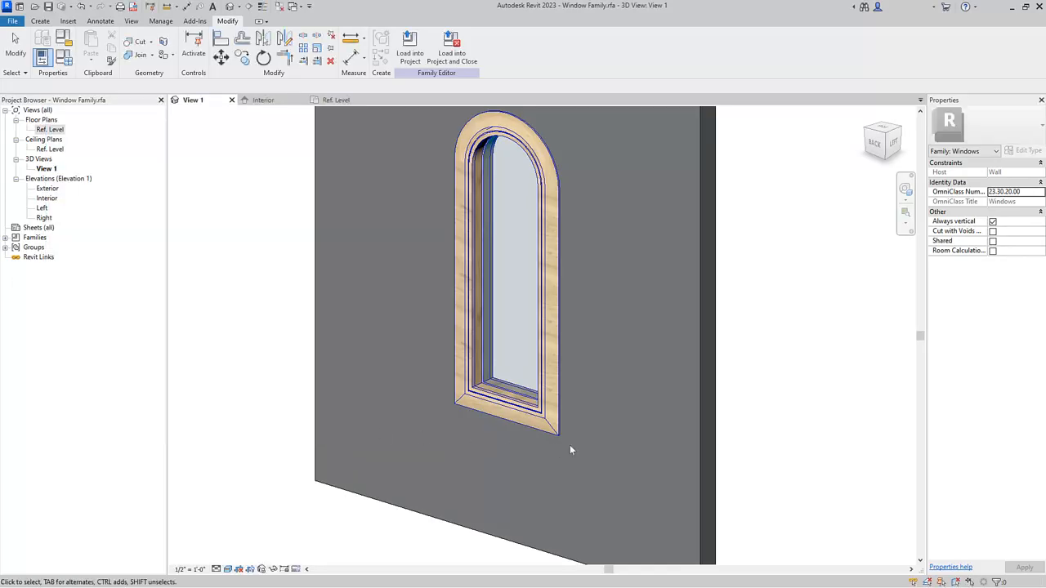
# Change the host wall's type to Basic Wall Generic - 12"
pyautogui.click(697, 437)
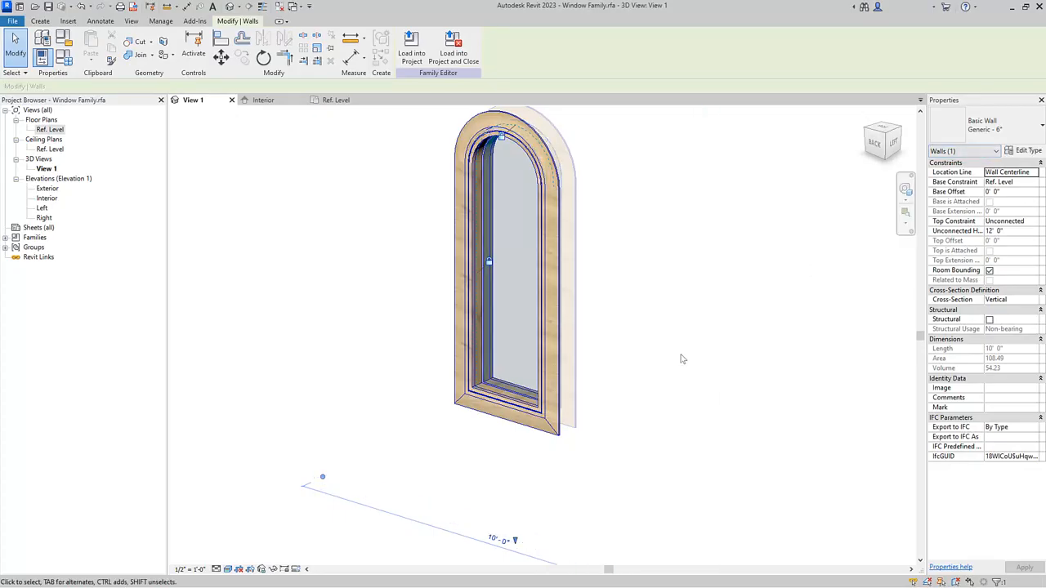
pyautogui.click(1015, 131)
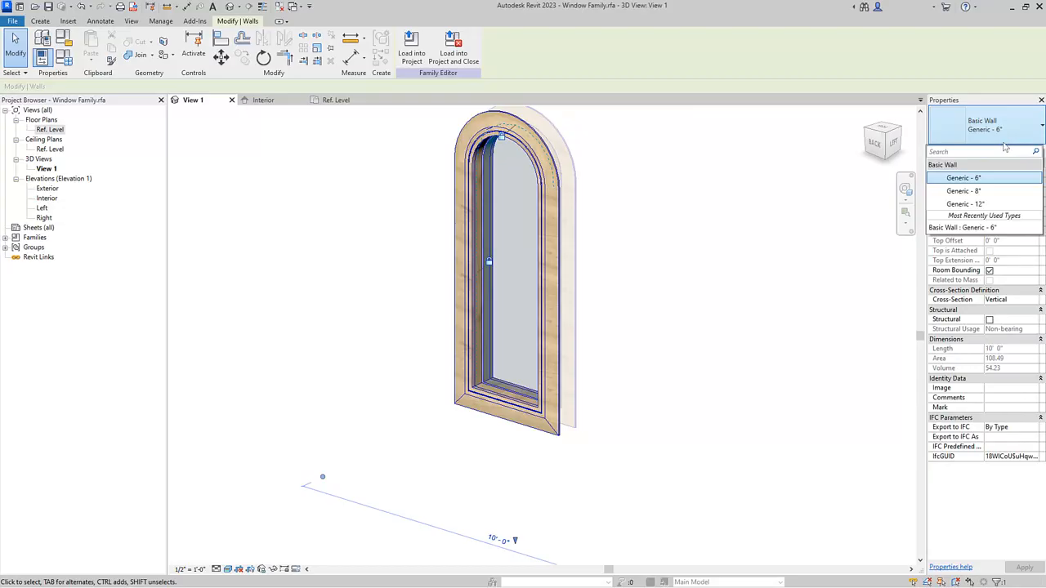
pyautogui.click(972, 205)
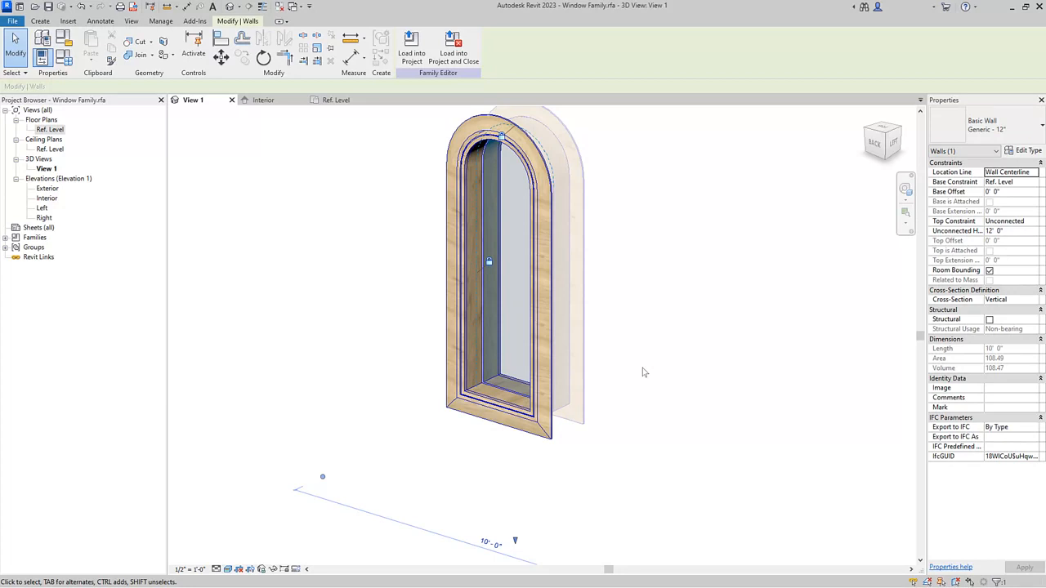
pyautogui.press('Escape')
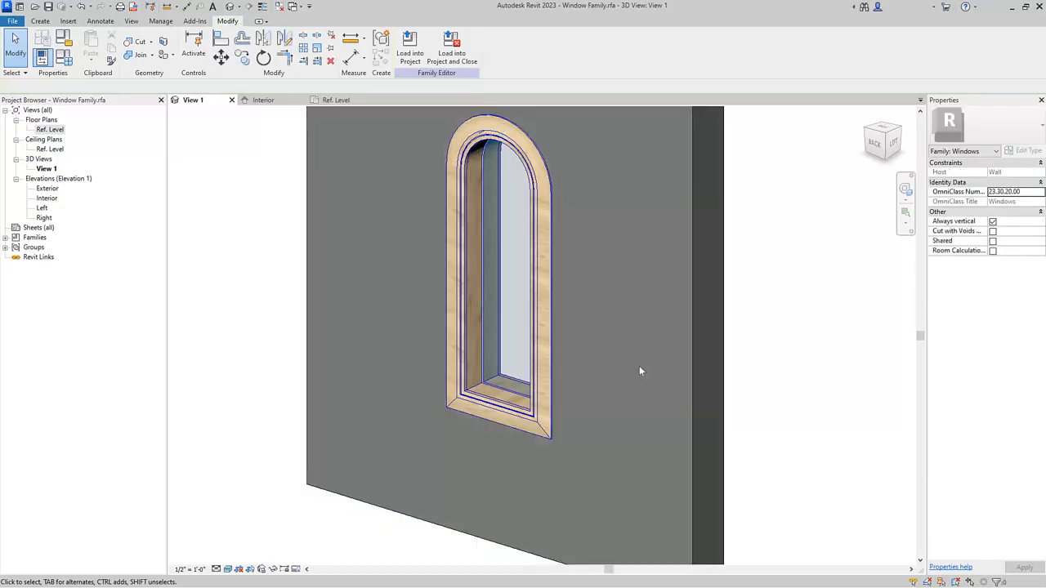
# Set the family's Glazing Unit Thickness parameter to 1 1/2" and apply the change
pyautogui.click(64, 57)
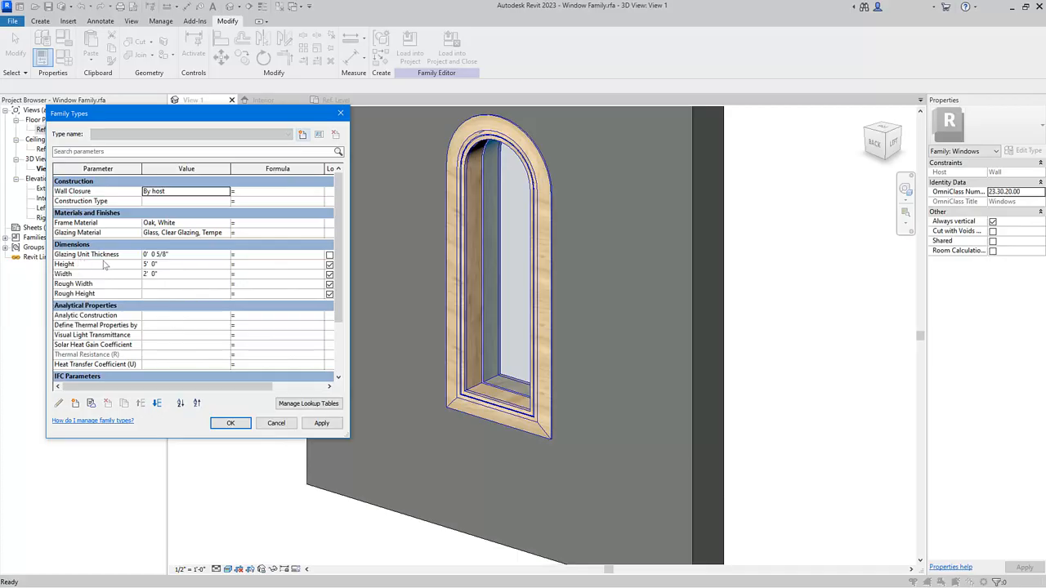
pyautogui.click(176, 258)
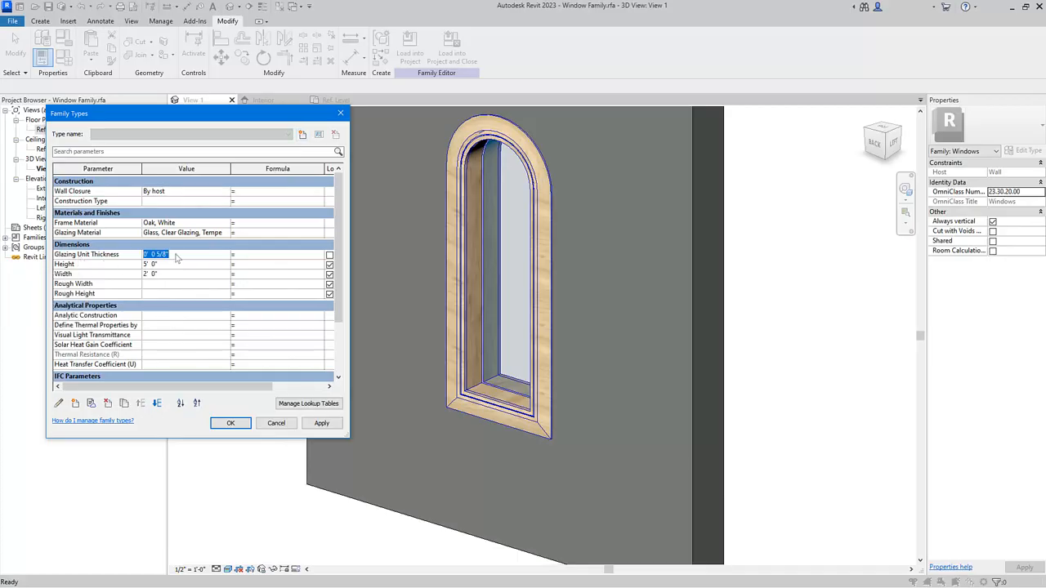
pyautogui.write('1 1/2"')
pyautogui.press('Return')
pyautogui.click(323, 423)
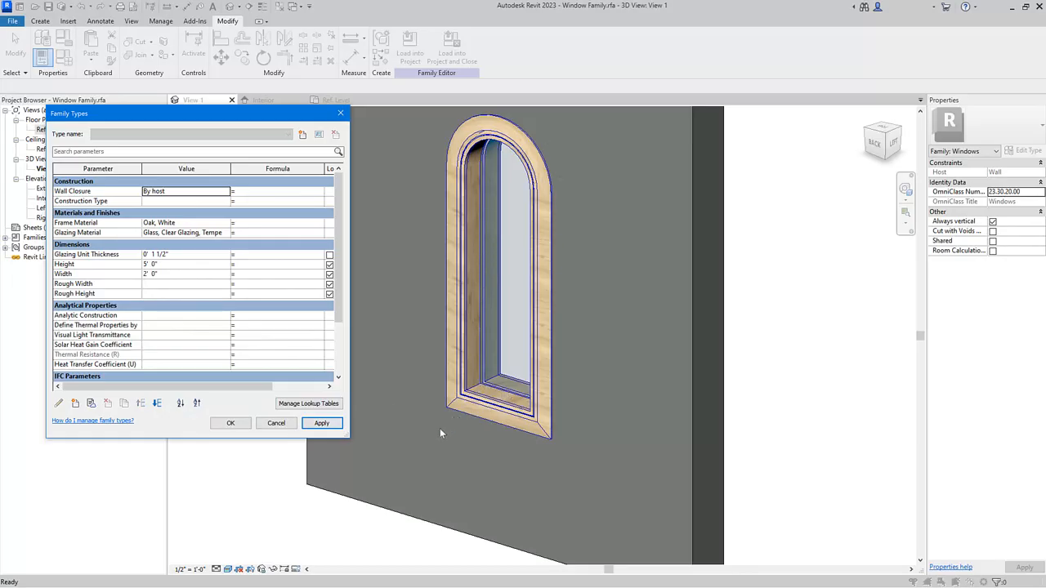
pyautogui.click(229, 423)
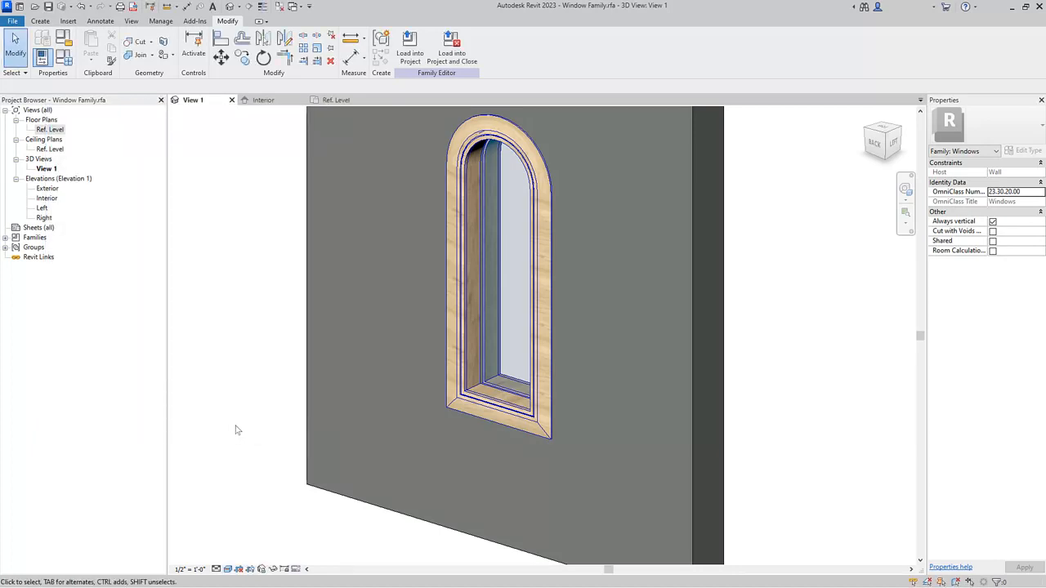